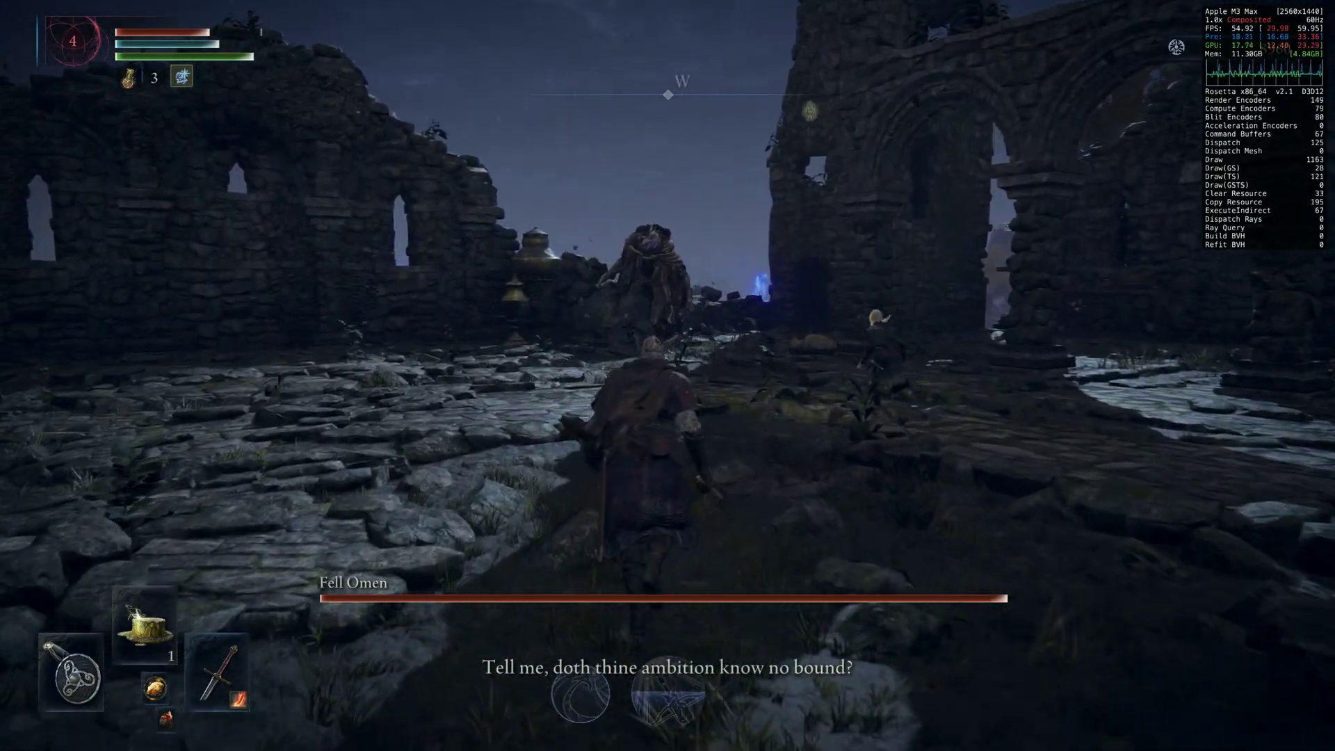
pyautogui.press('space')
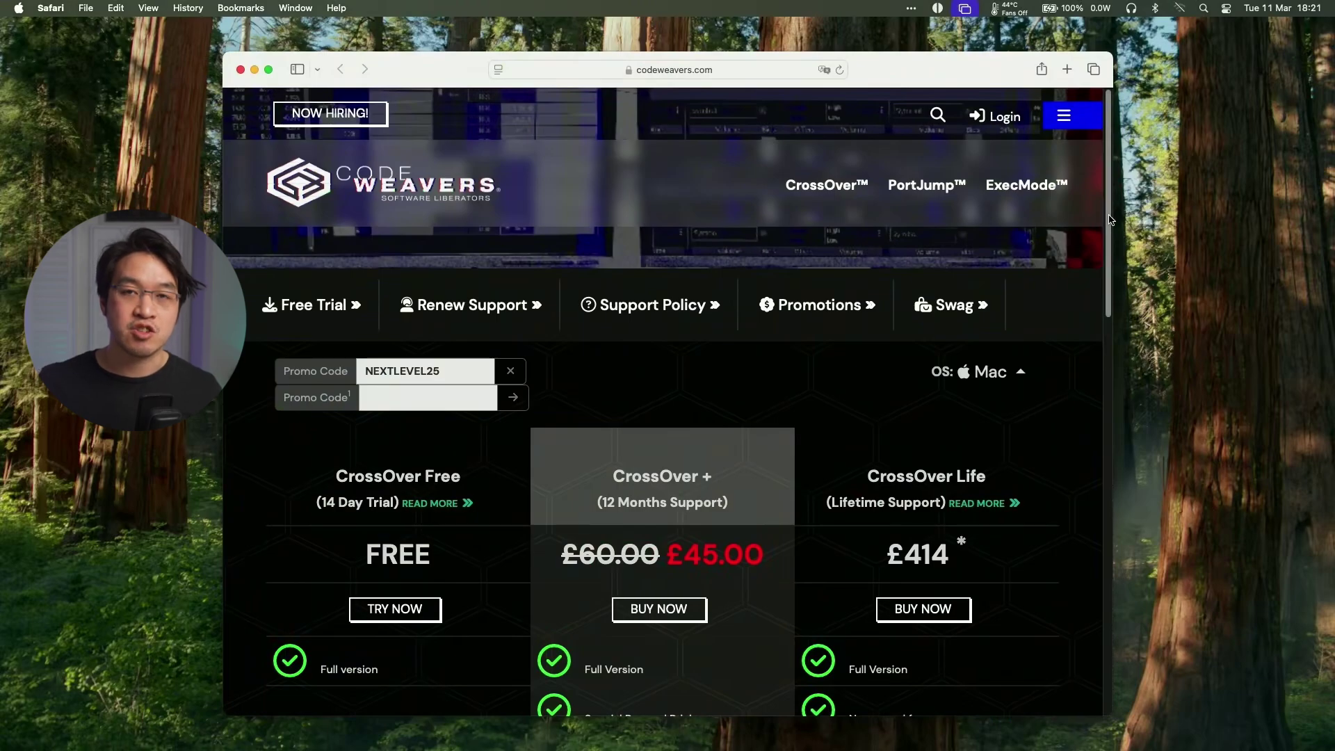
# Step: Compare the CrossOver Free, CrossOver + and CrossOver Life plans on the CodeWeavers pricing page
pyautogui.scroll(-5, 1110, 220)
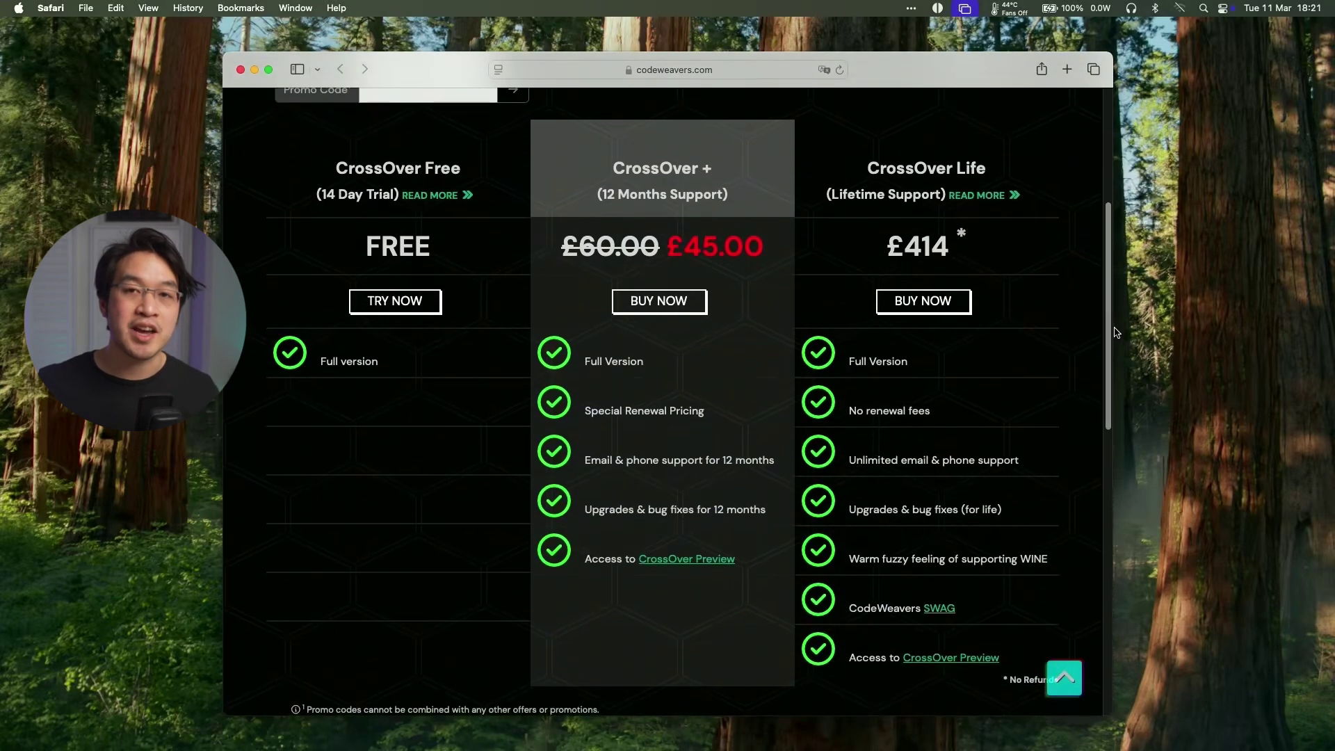
pyautogui.moveTo(285, 165); pyautogui.dragTo(521, 199)
pyautogui.click(521, 200)
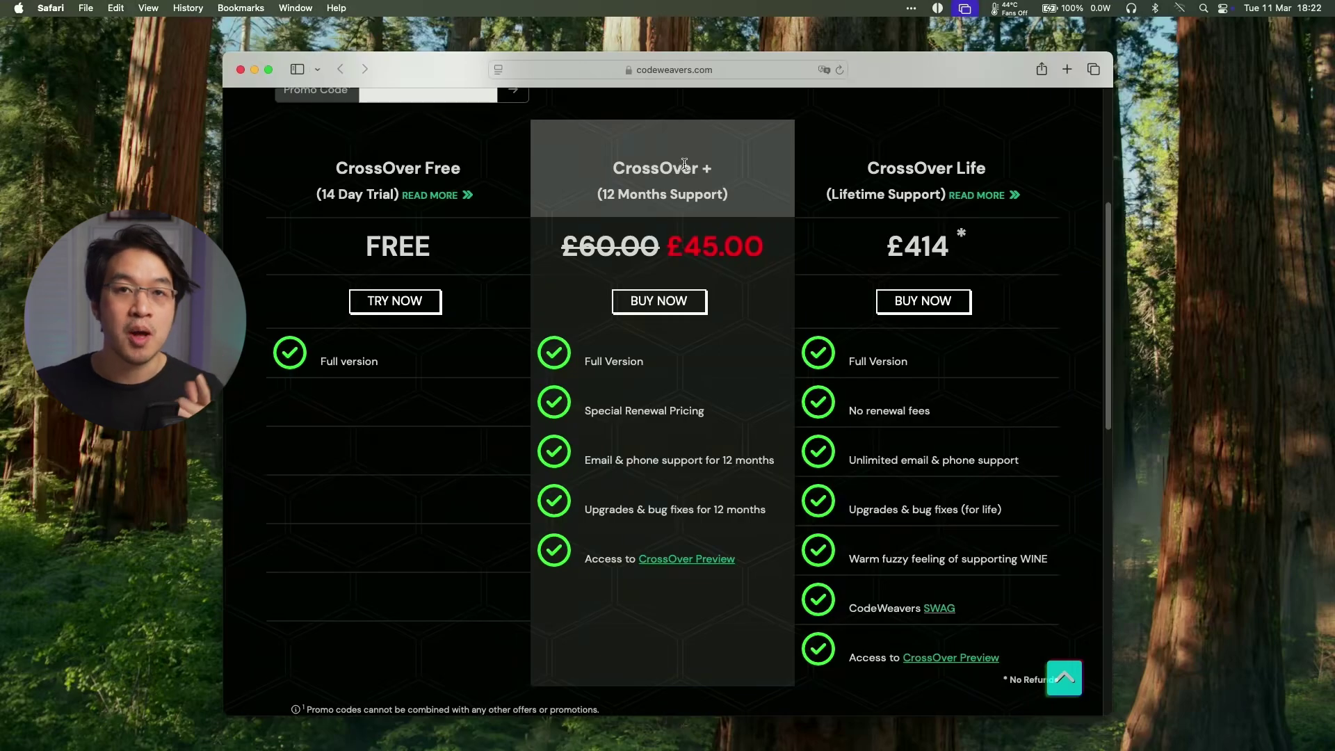
pyautogui.moveTo(604, 167); pyautogui.dragTo(755, 197)
pyautogui.click(755, 196)
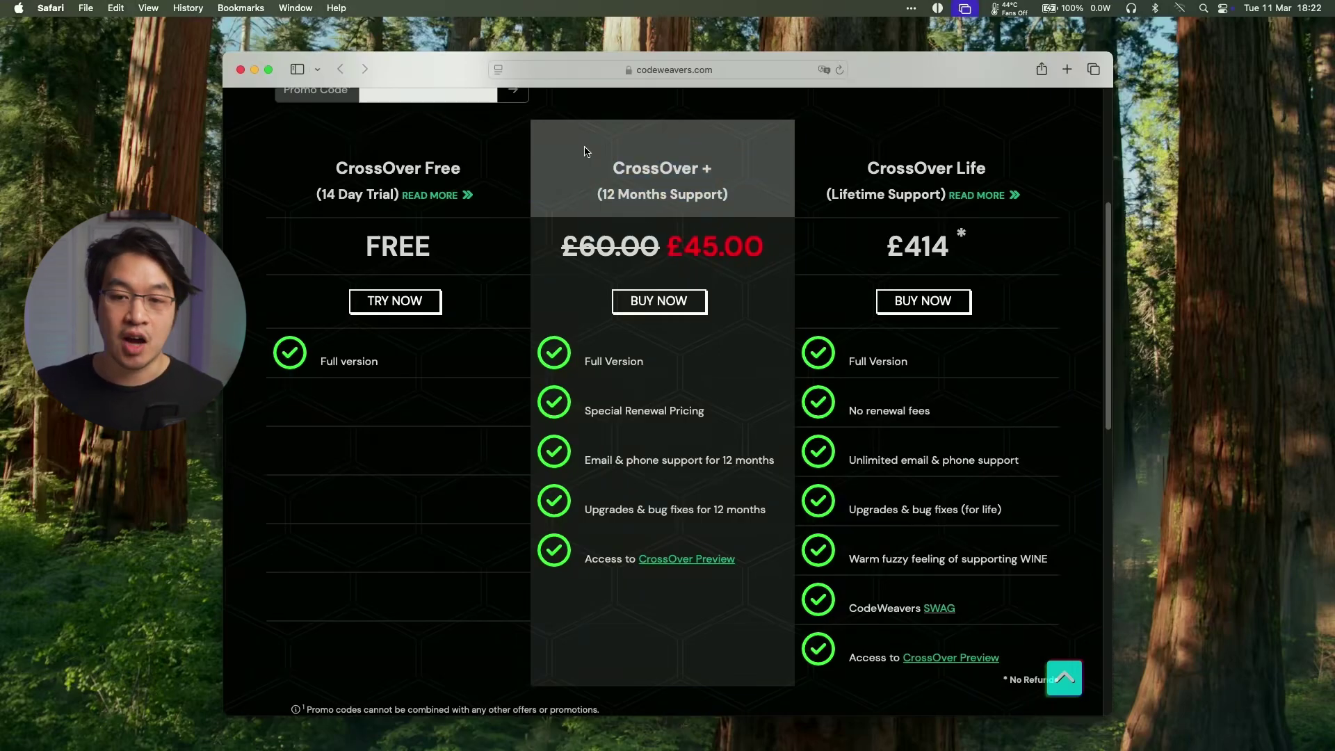
pyautogui.moveTo(588, 153); pyautogui.dragTo(752, 197)
pyautogui.click(755, 194)
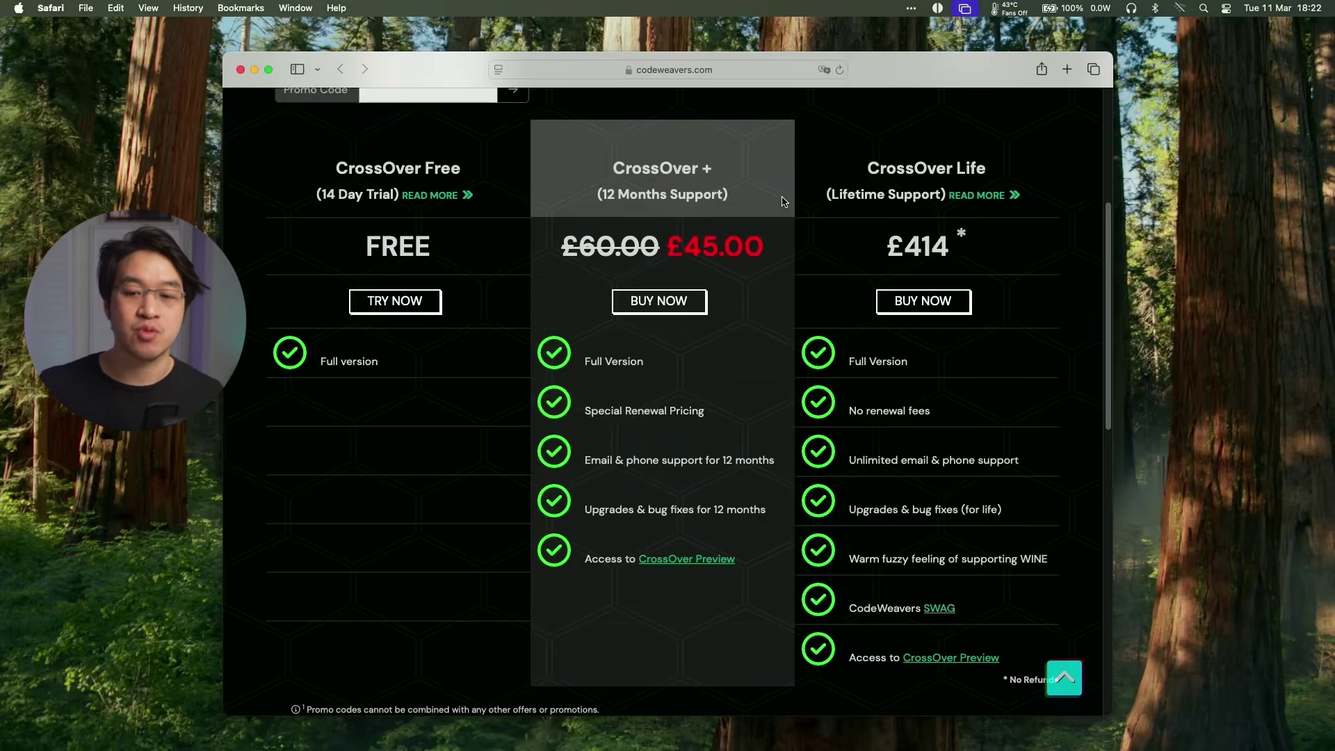
# Step: Download the free CrossOver trial for macOS with the e-mail opt-in unchecked, and close the browser window
pyautogui.scroll(2, 406, 367)
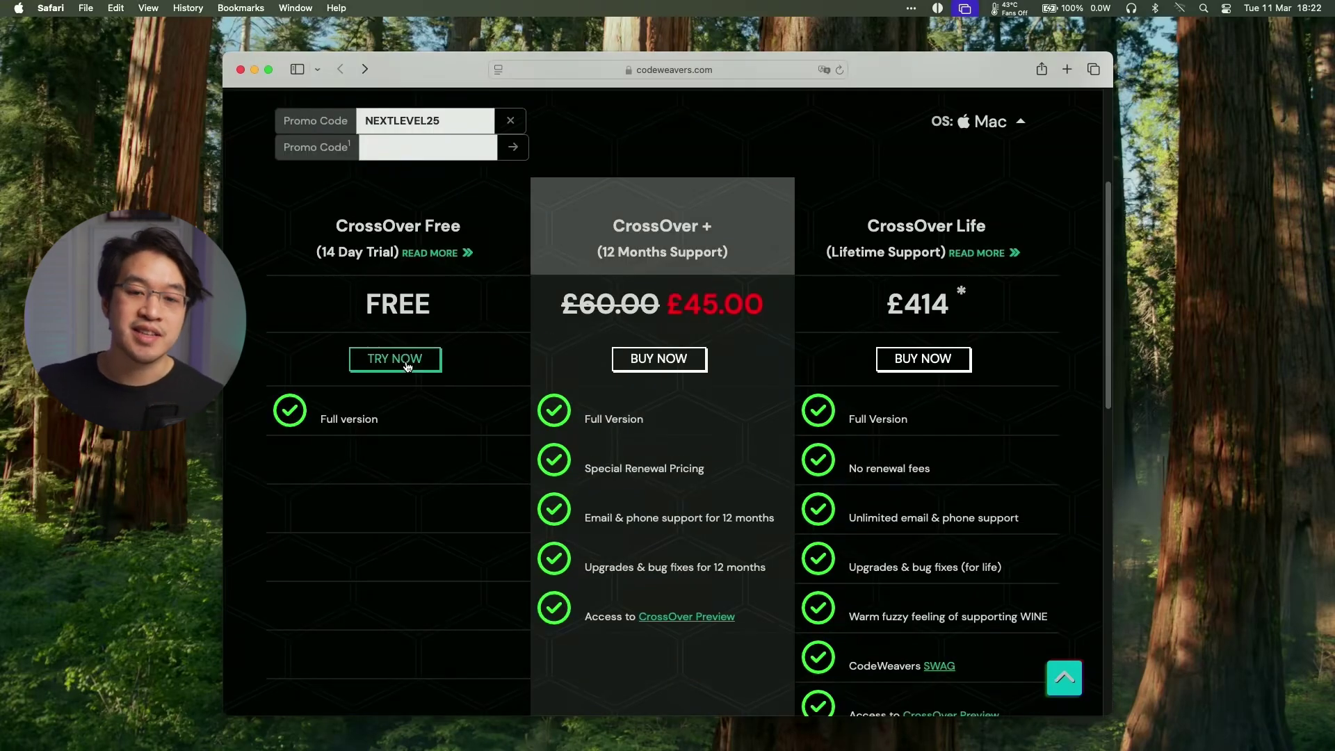
pyautogui.click(407, 365)
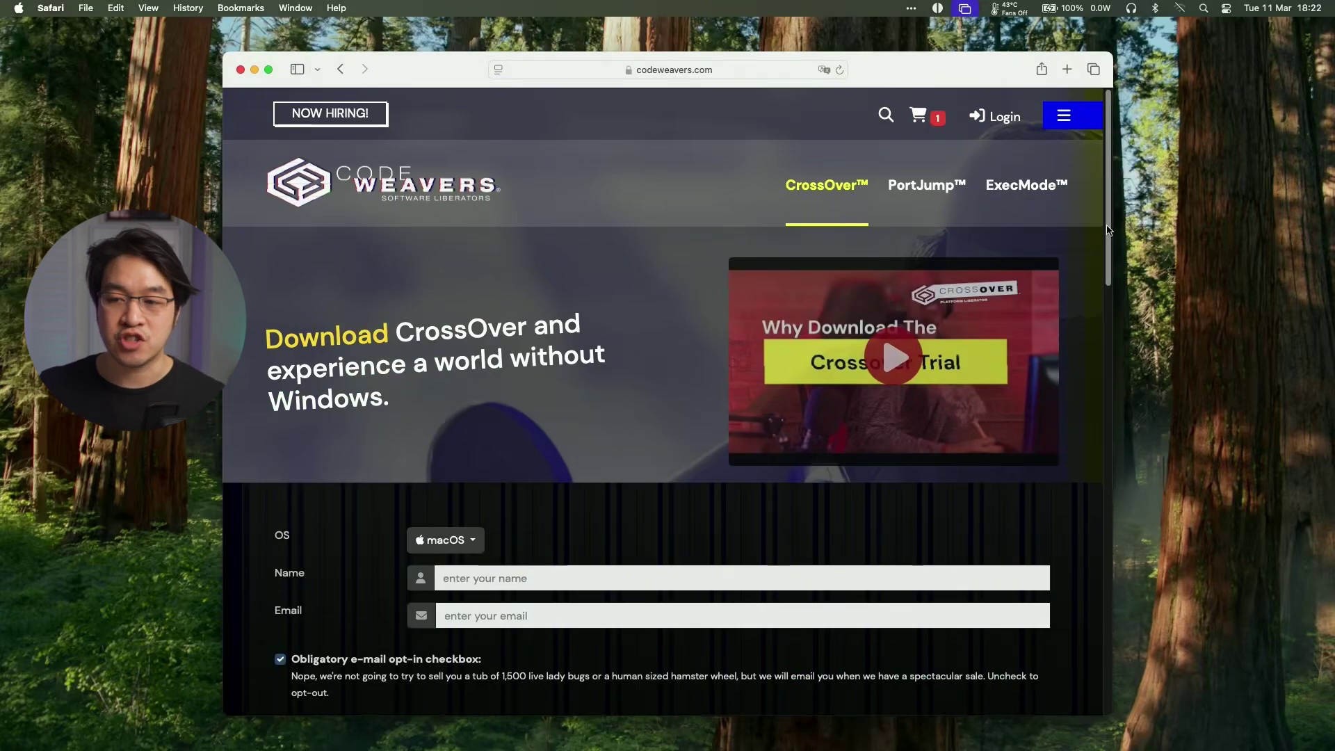
pyautogui.scroll(-5, 1109, 231)
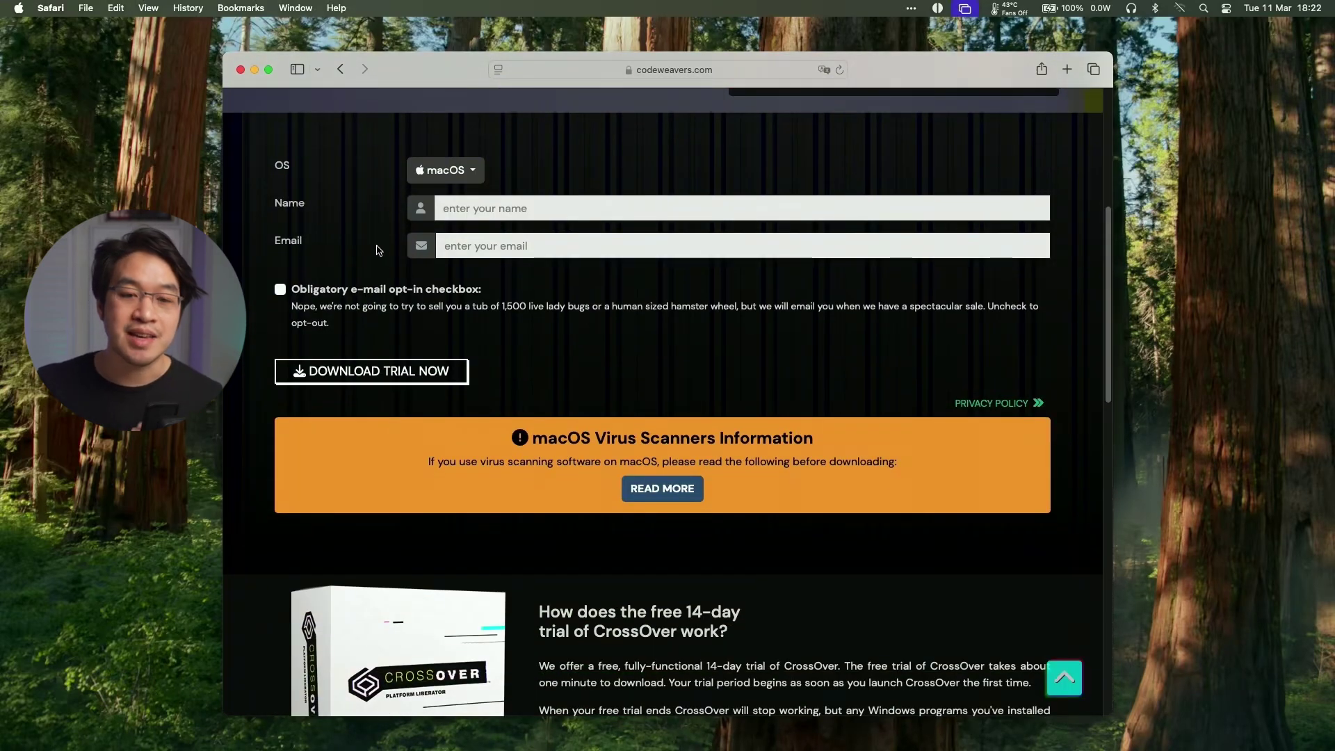
pyautogui.click(390, 373)
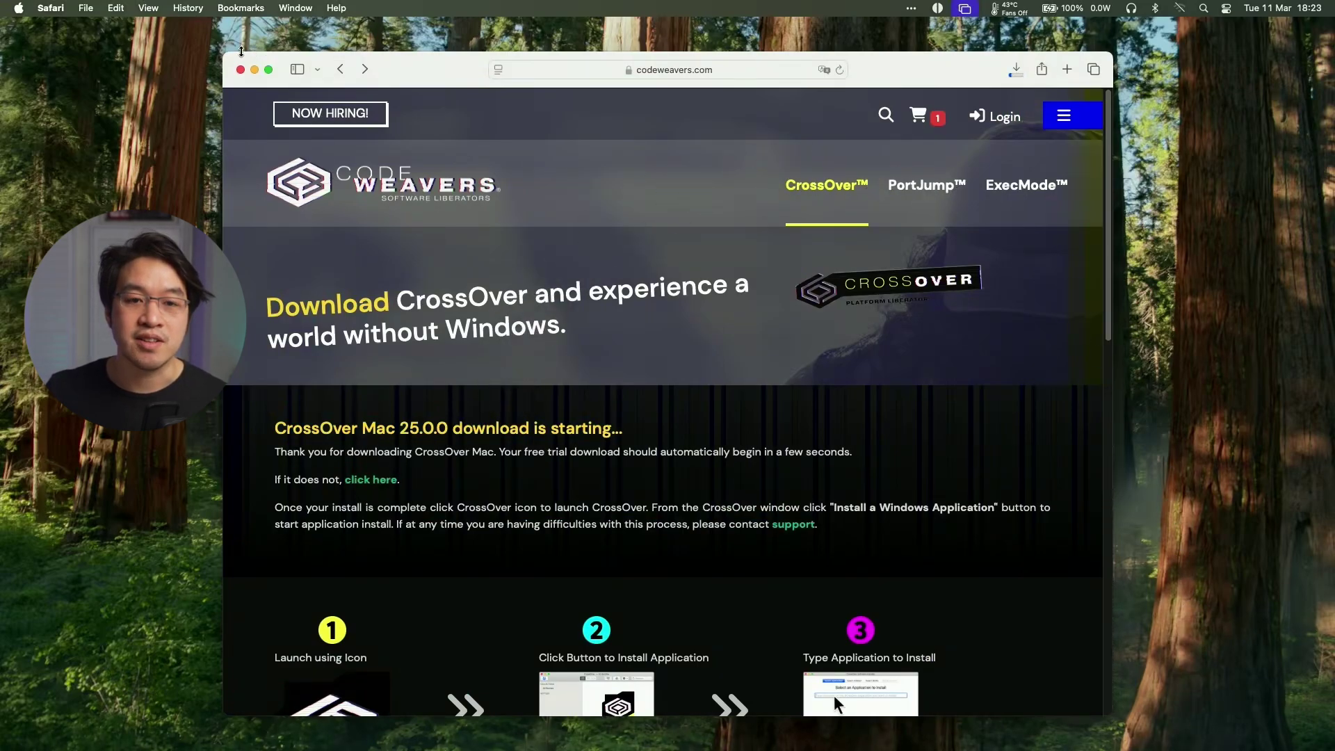
pyautogui.click(241, 70)
# Step: Extract crossover-25.0.0.zip in the Downloads folder and move the CrossOver app into the Applications folder
pyautogui.moveTo(164, 741)
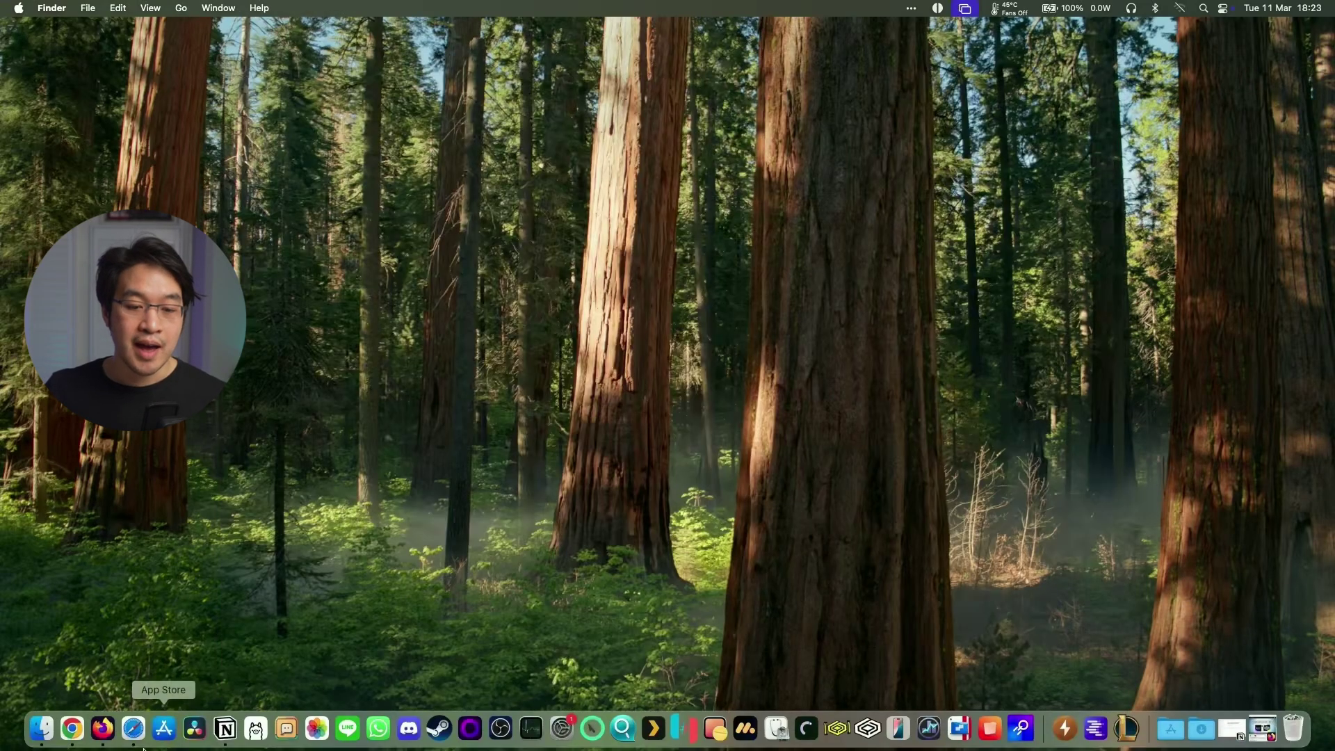
pyautogui.click(42, 728)
pyautogui.click(387, 264)
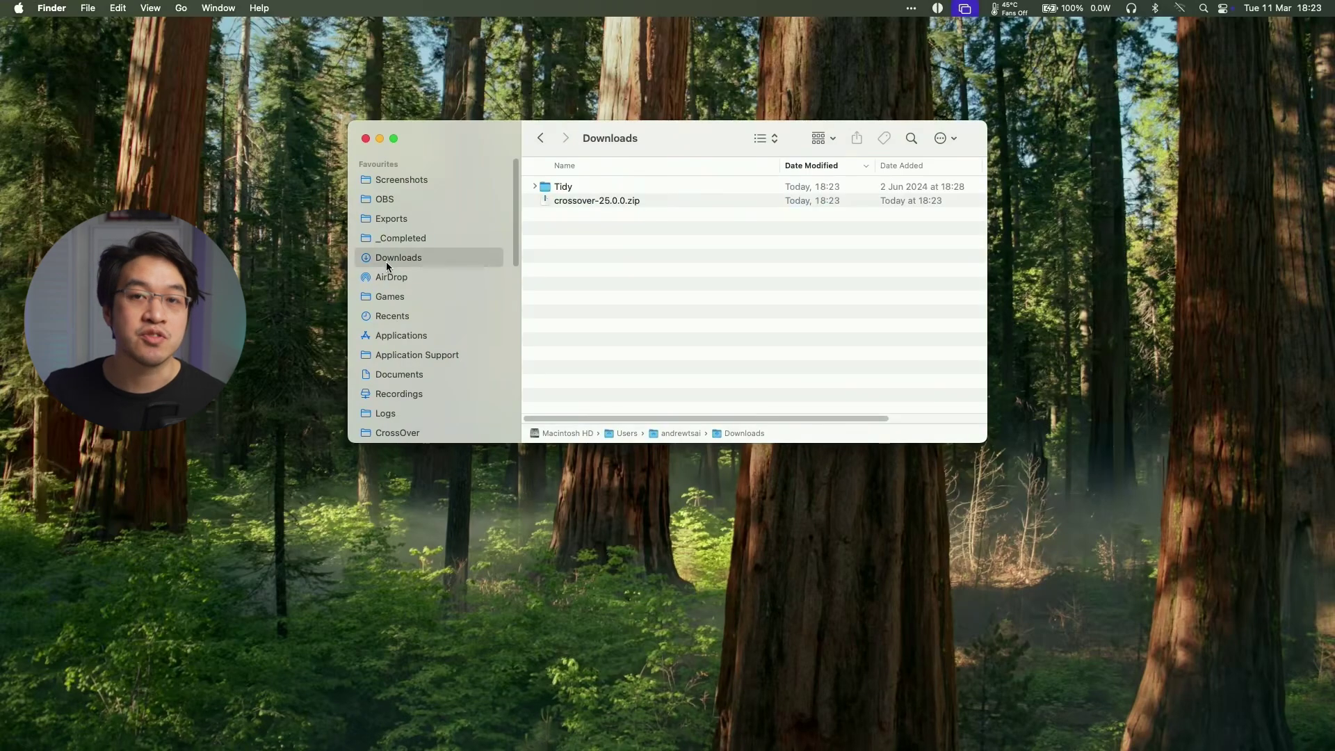
pyautogui.click(572, 202)
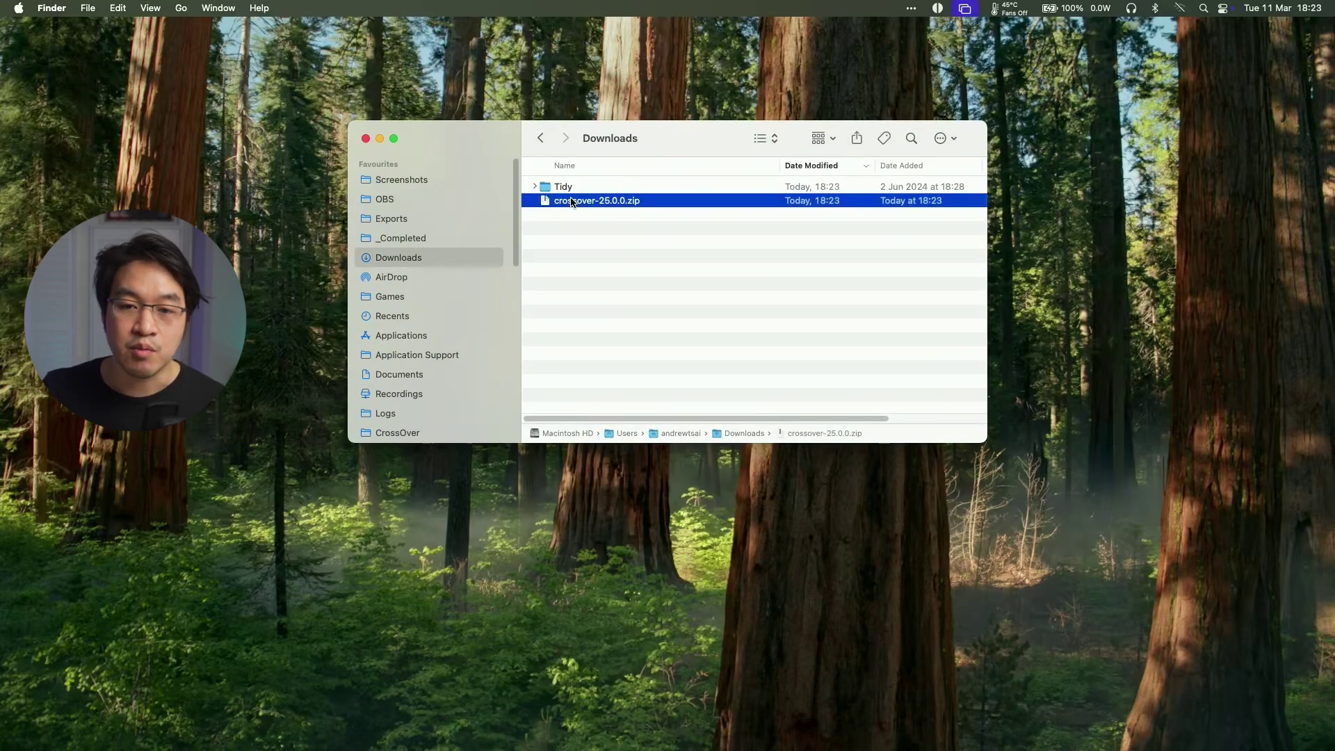
pyautogui.doubleClick(626, 204)
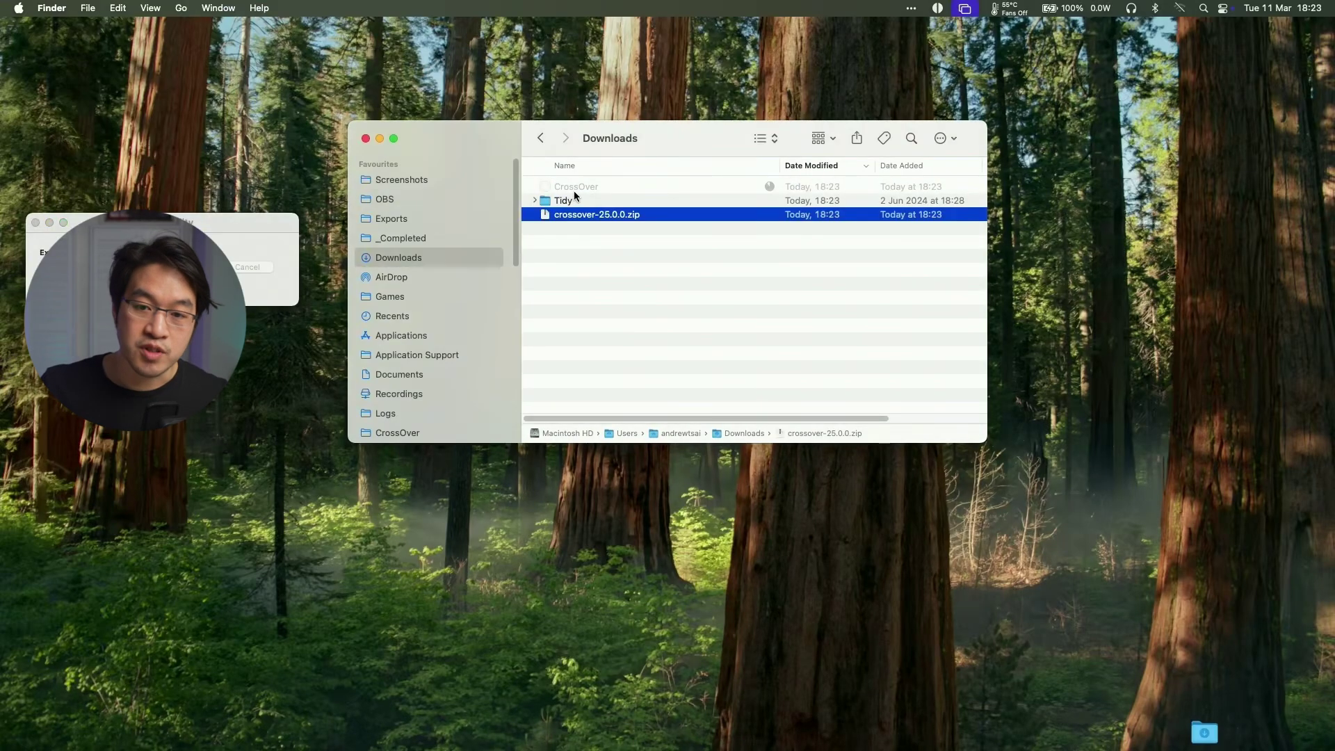
pyautogui.moveTo(574, 217); pyautogui.dragTo(561, 238)
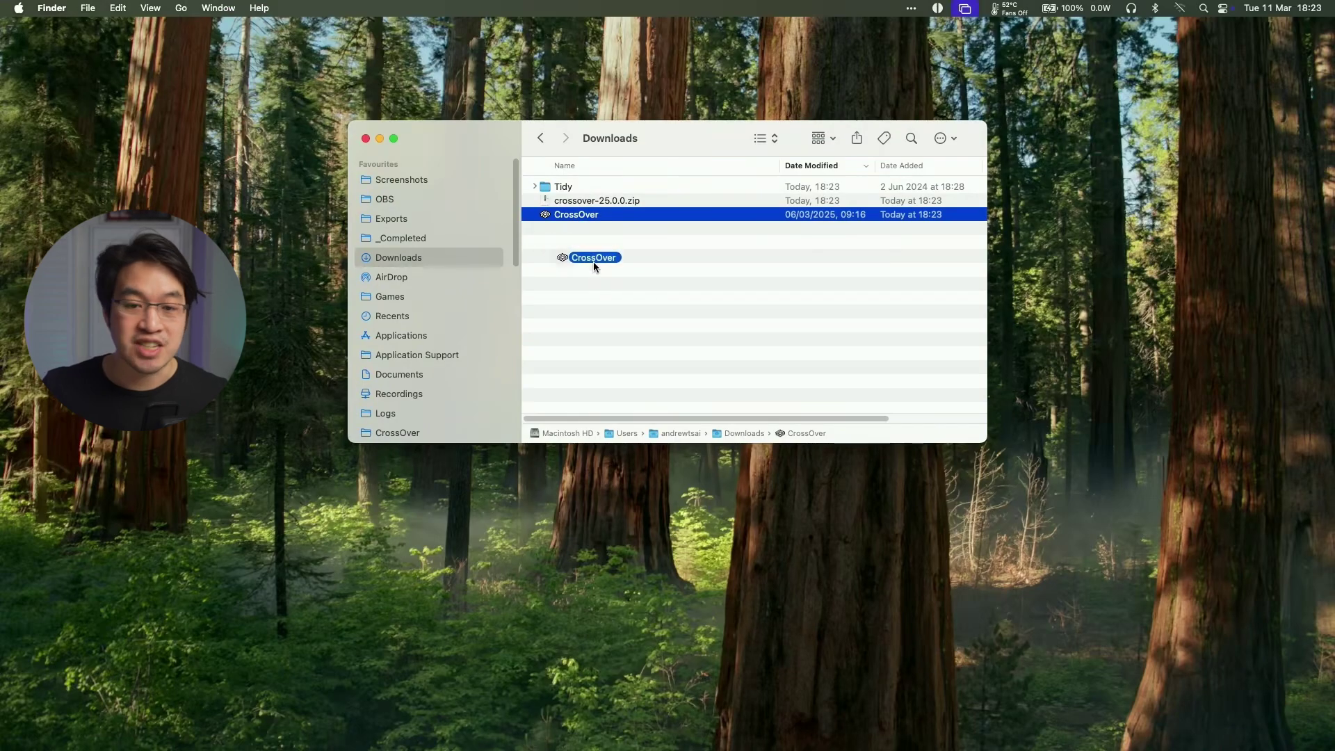
pyautogui.moveTo(577, 324); pyautogui.dragTo(490, 340)
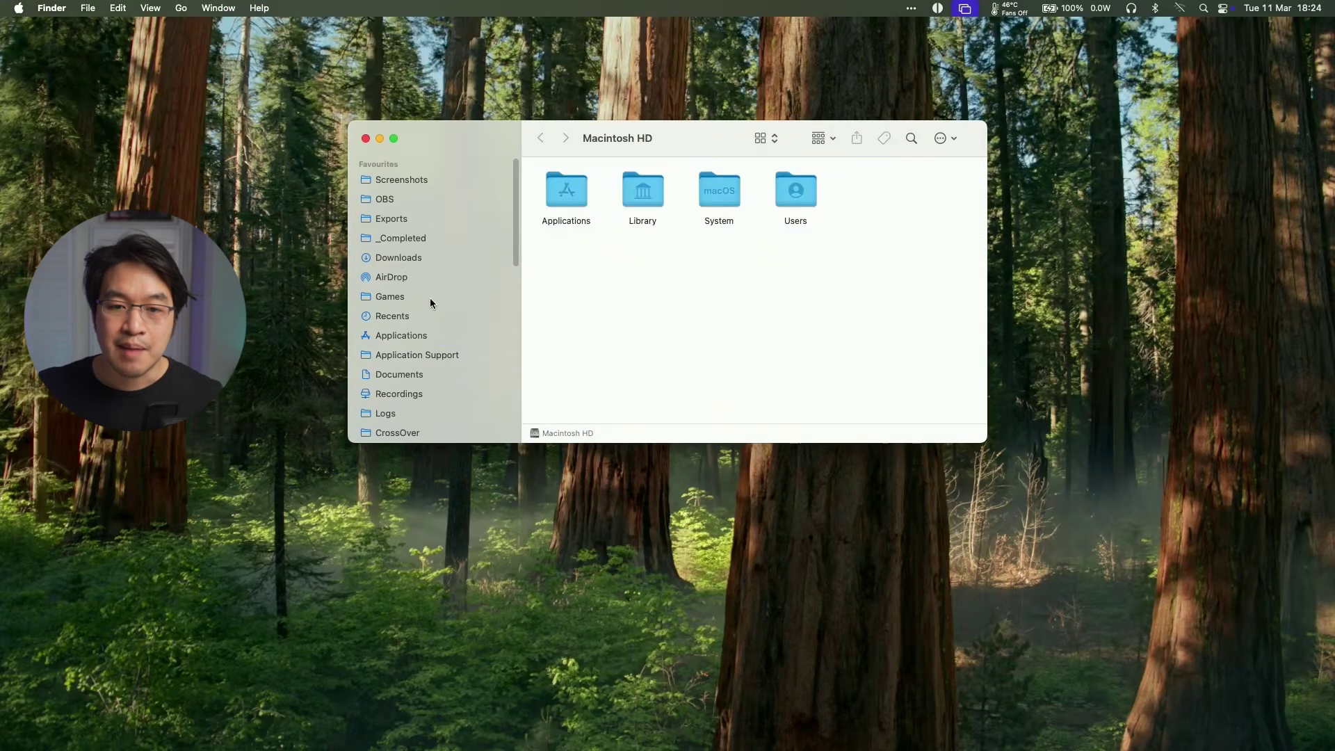
# Step: Launch CrossOver from the Applications folder and allow the downloaded app to open
pyautogui.click(427, 337)
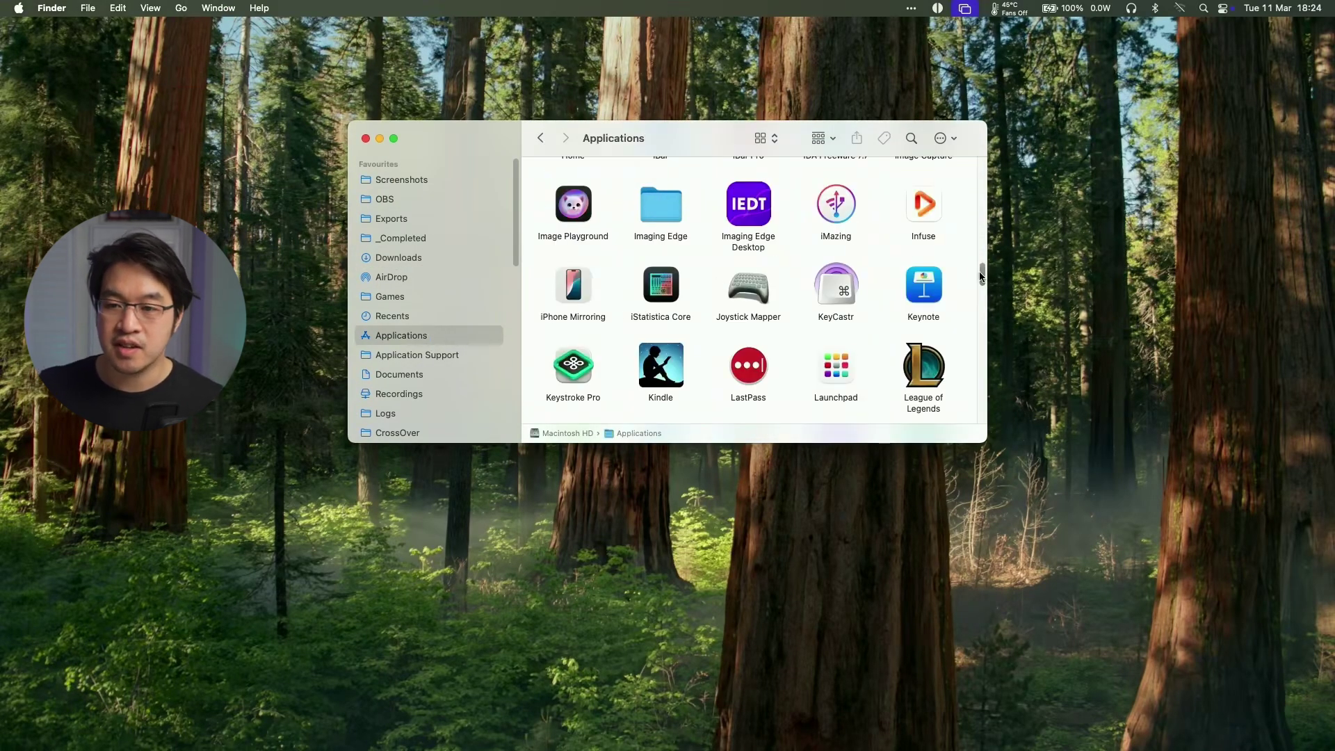
pyautogui.scroll(10, 981, 277)
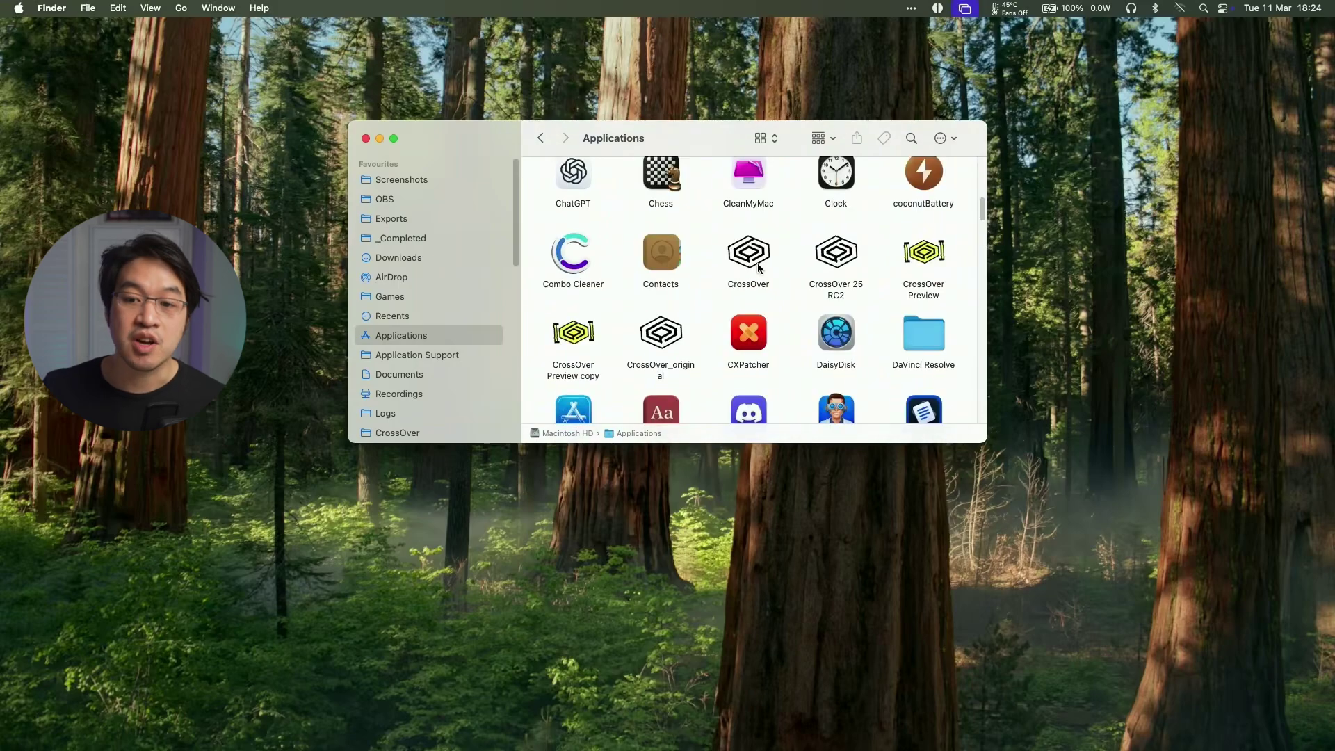
pyautogui.click(755, 263)
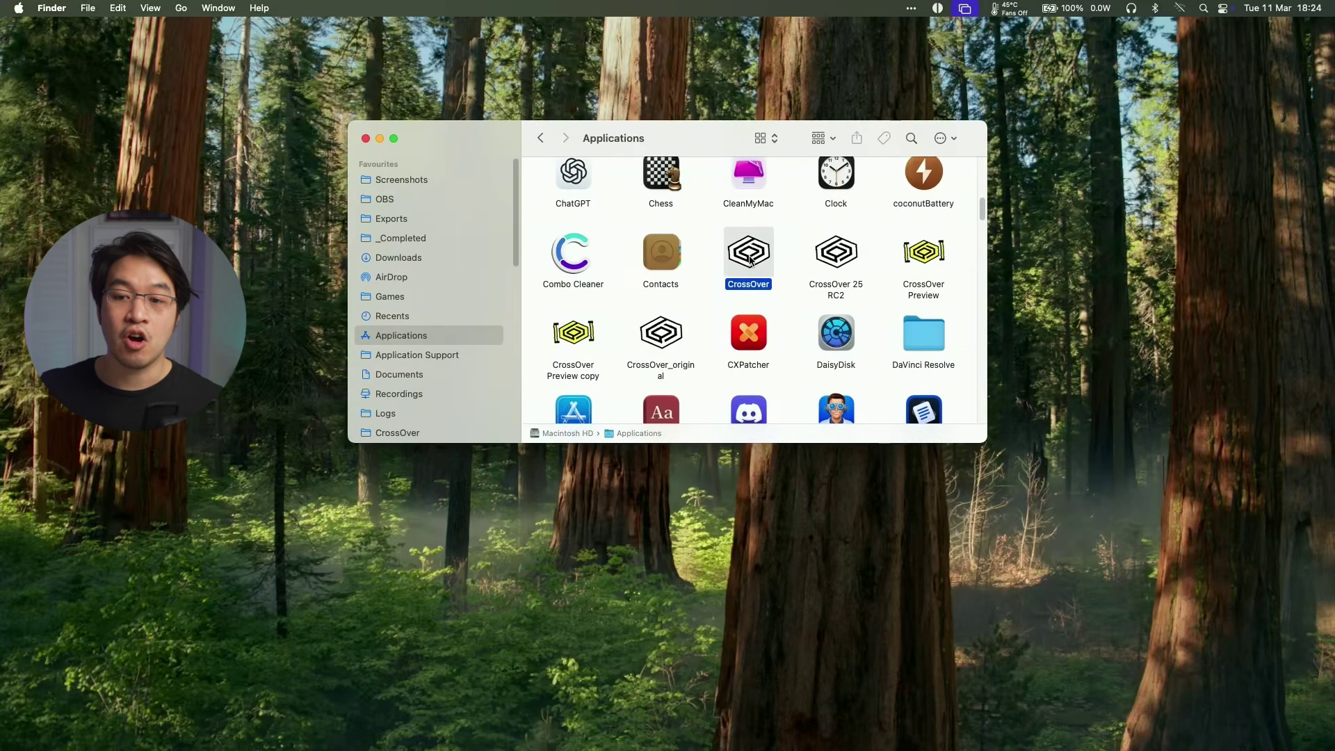
pyautogui.doubleClick(761, 291)
pyautogui.click(380, 136)
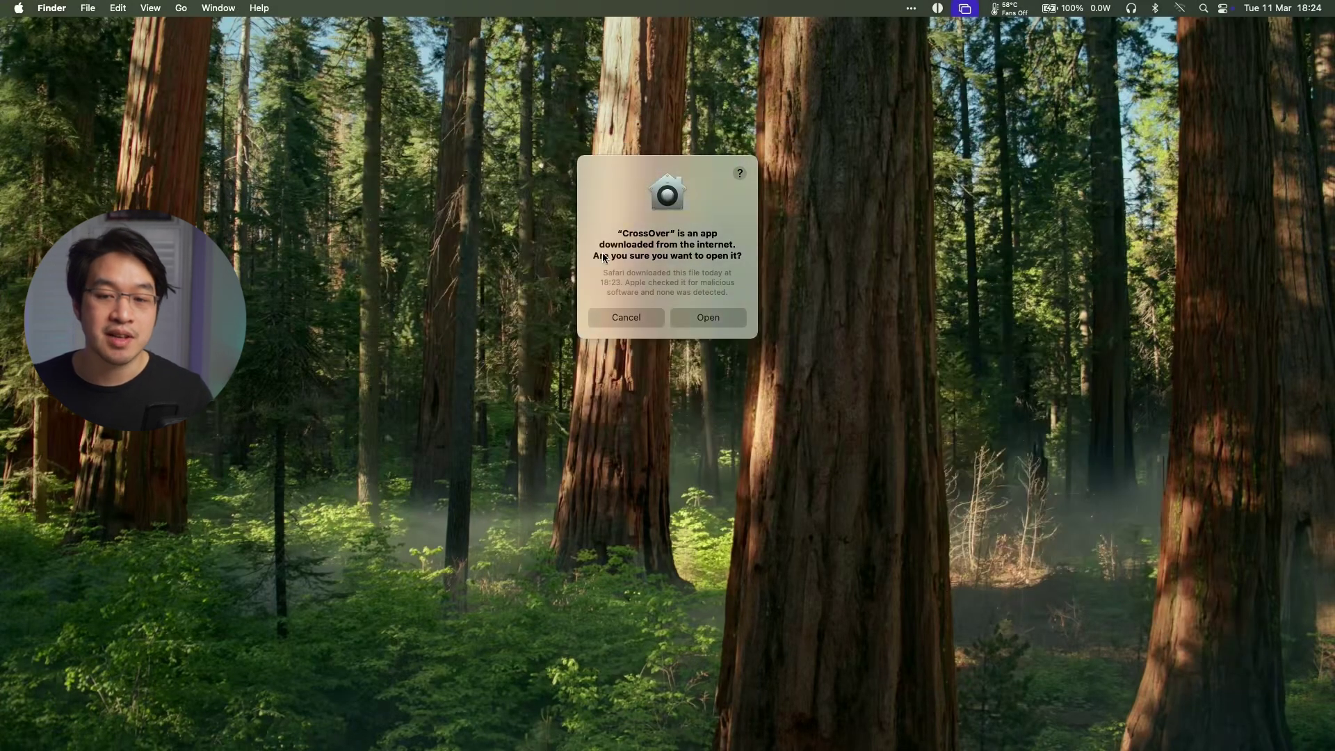
pyautogui.click(730, 324)
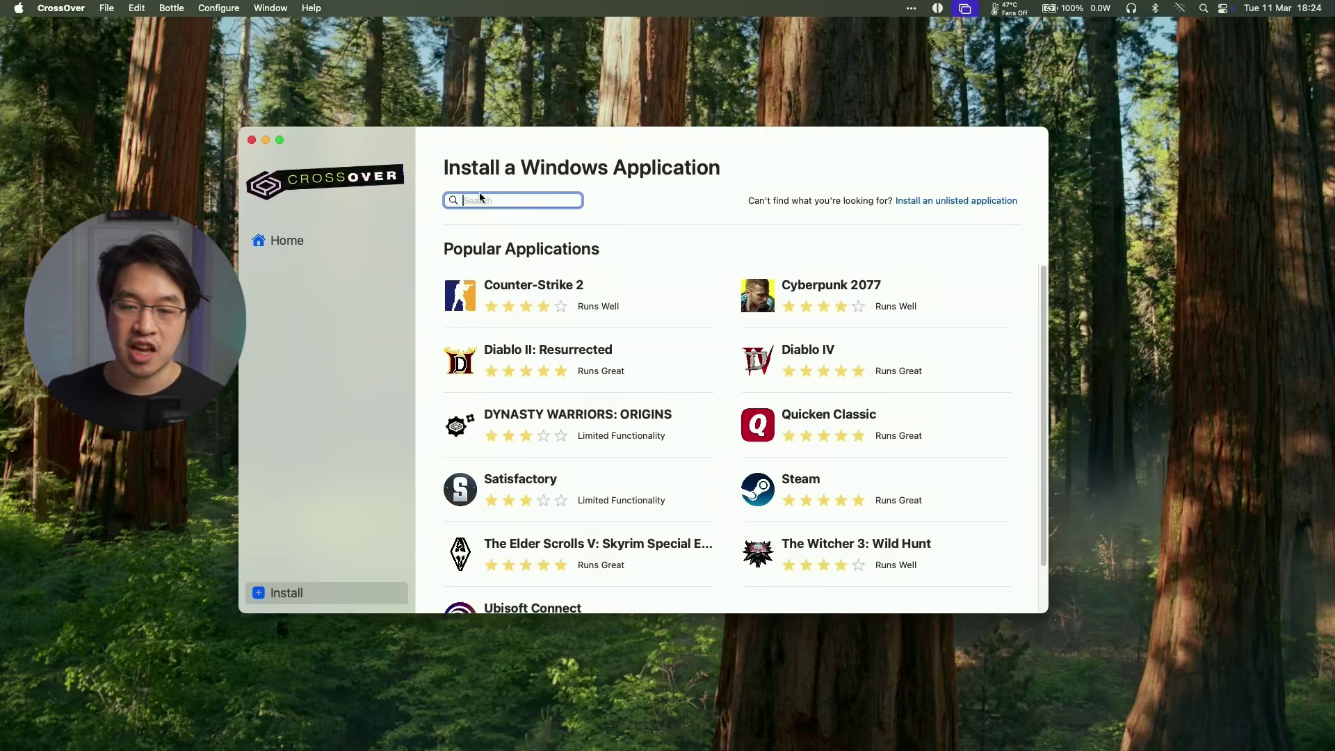
# Step: Search CrossOver's installable applications for "steam" and start installing Steam into a new Windows 10 64-bit bottle
pyautogui.write('steam')
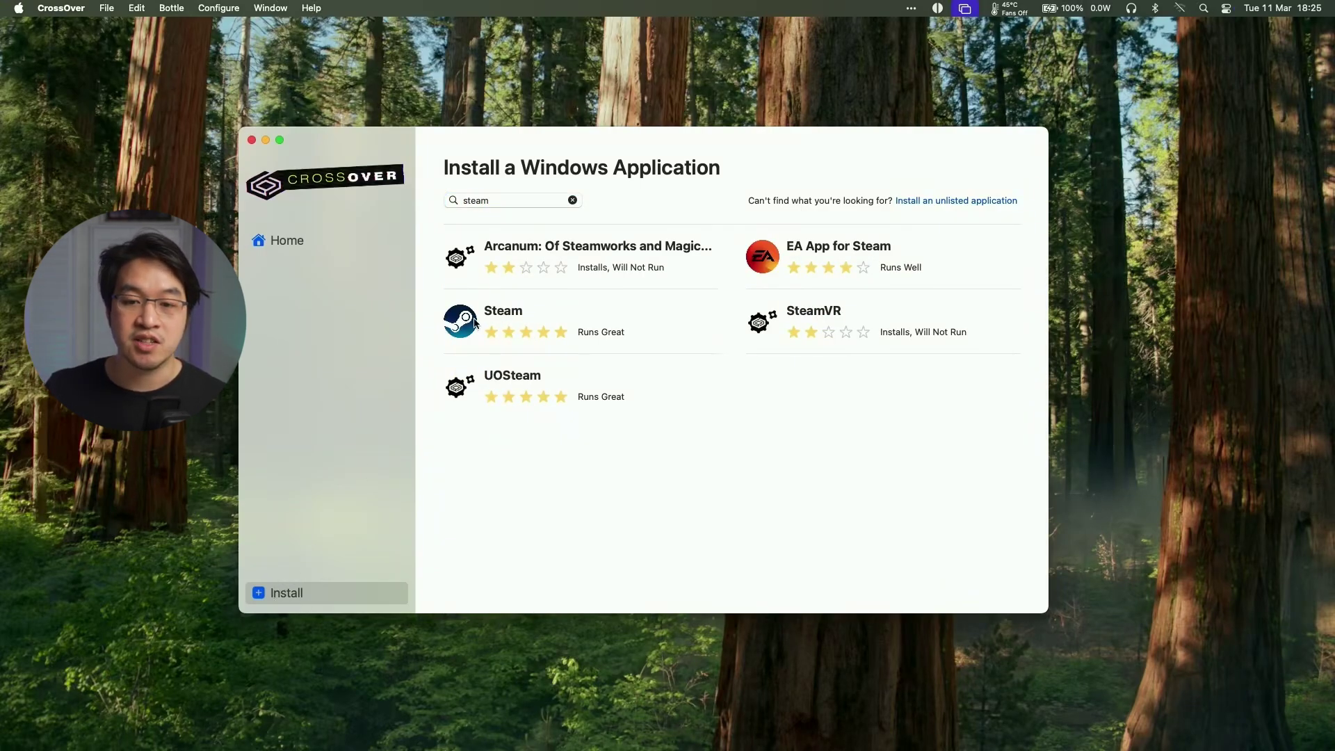
pyautogui.click(474, 322)
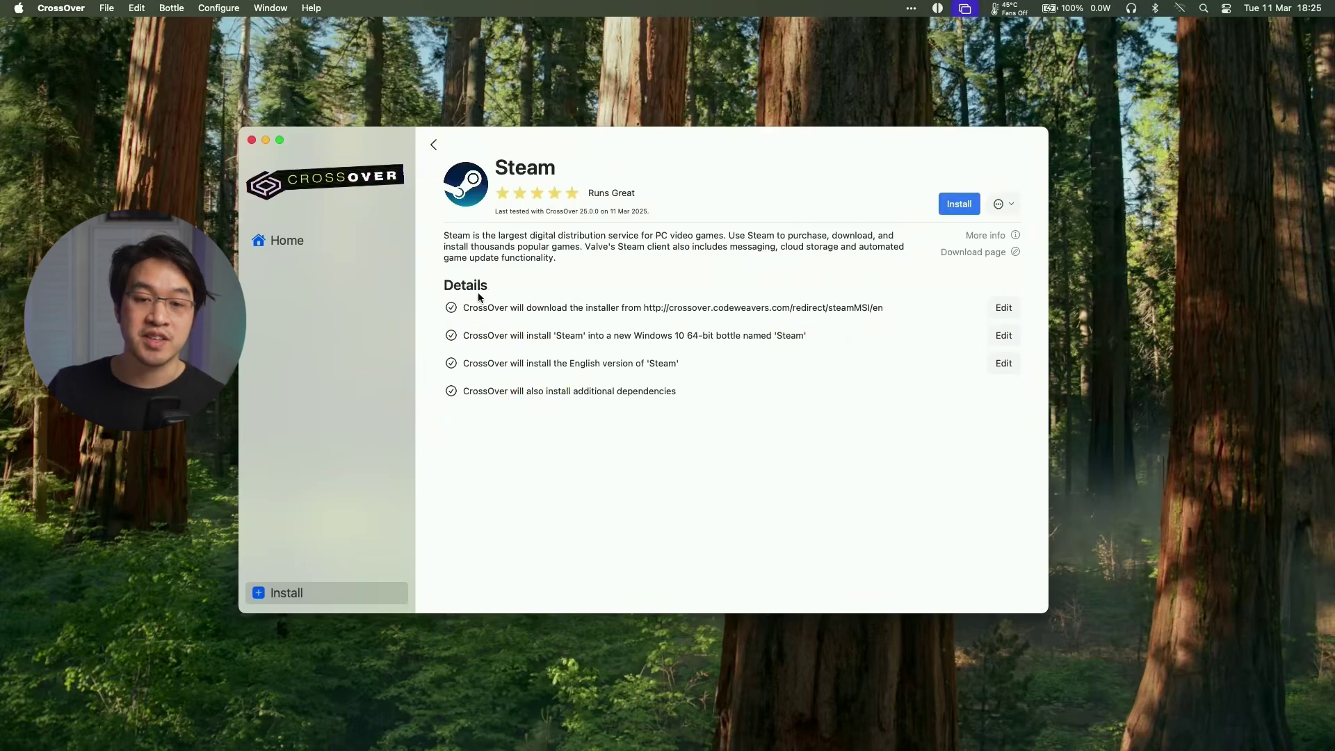
pyautogui.click(951, 209)
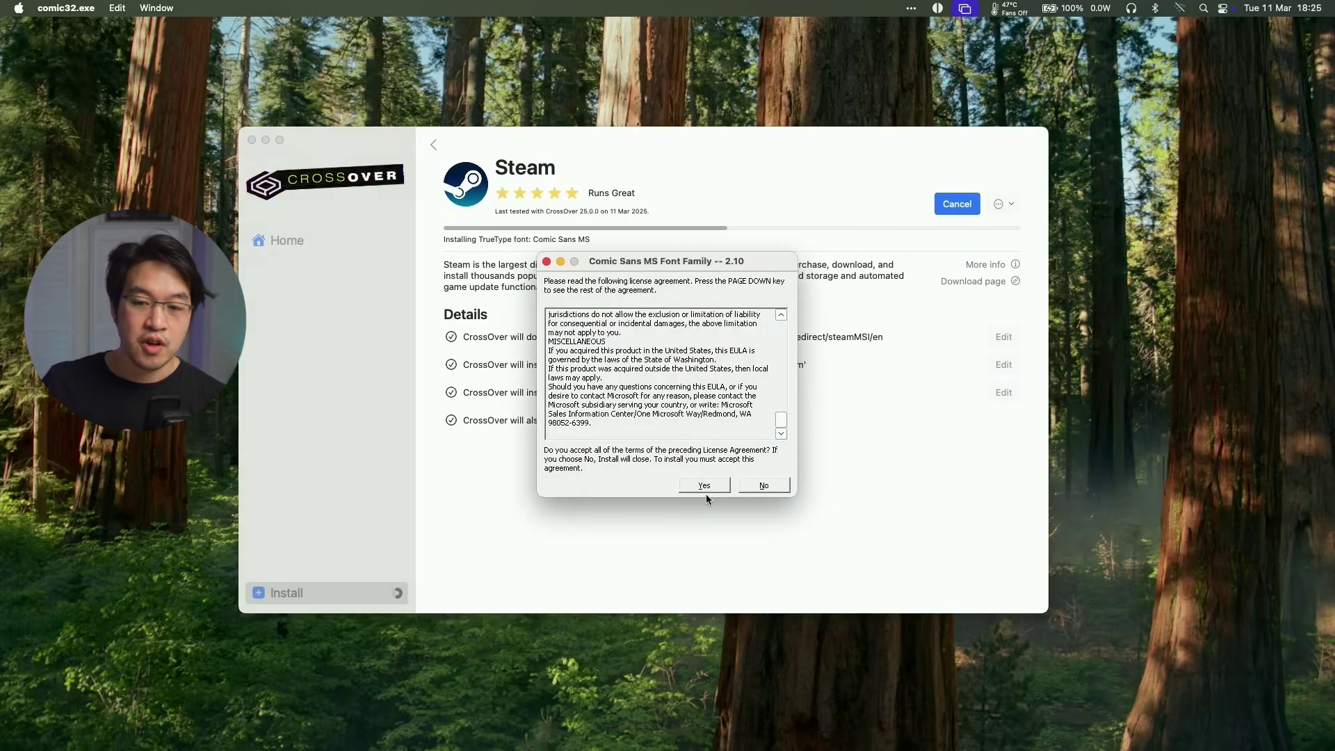
# Step: Accept the Comic Sans font licence and install the Microsoft Visual C++ 2015-2022 Redistributable dependencies
pyautogui.click(707, 486)
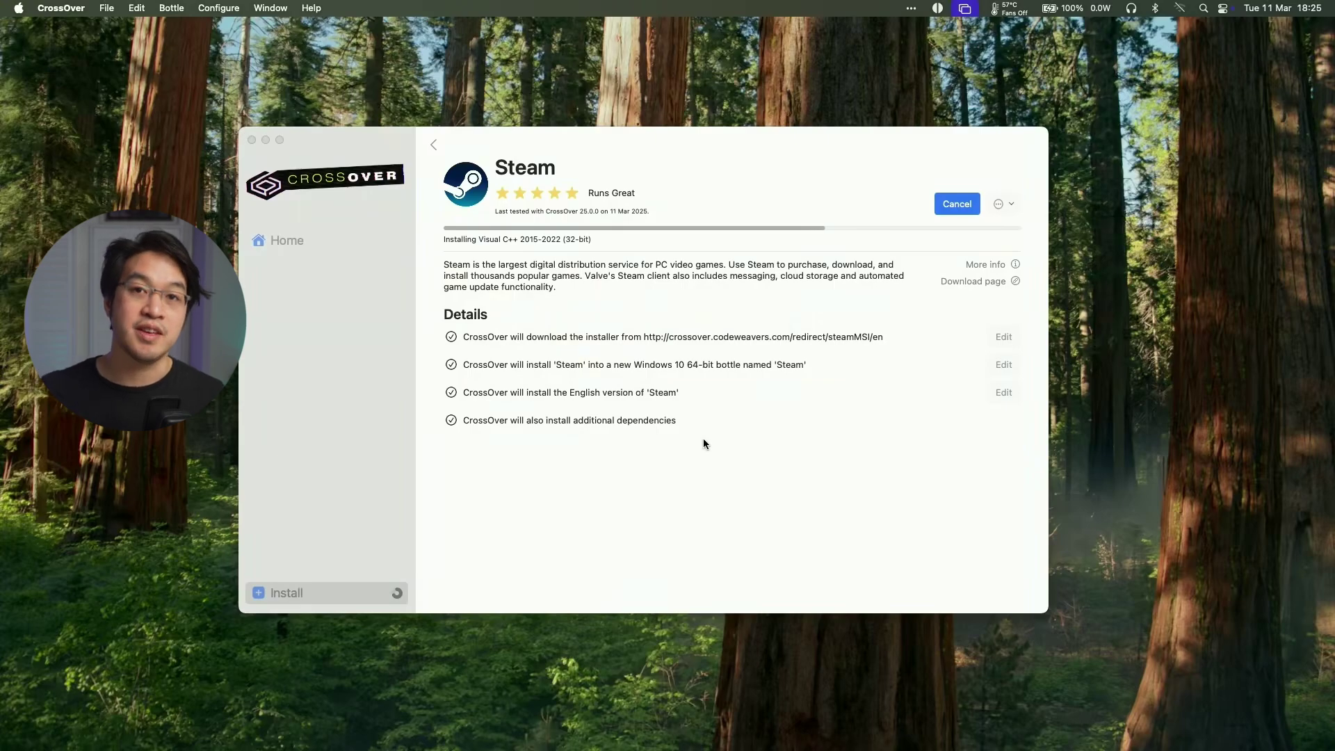
pyautogui.click(703, 442)
pyautogui.click(730, 471)
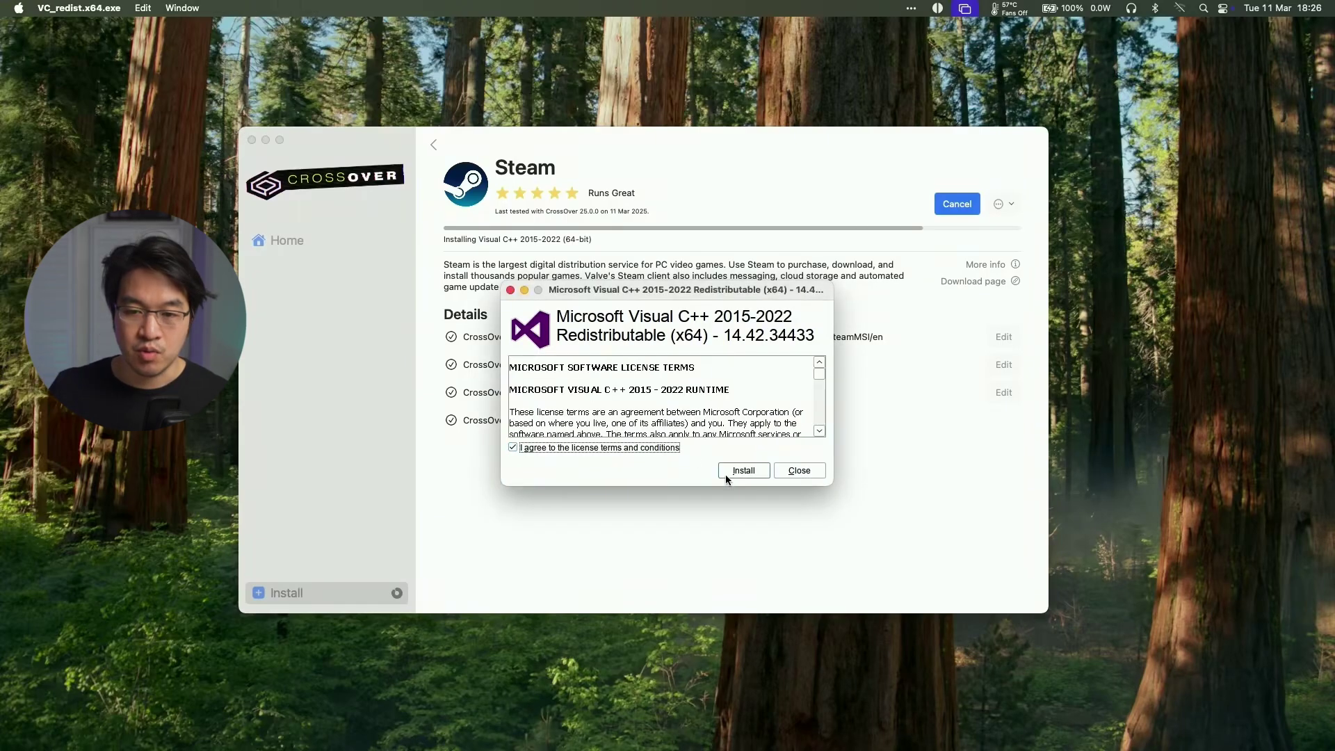
pyautogui.click(734, 475)
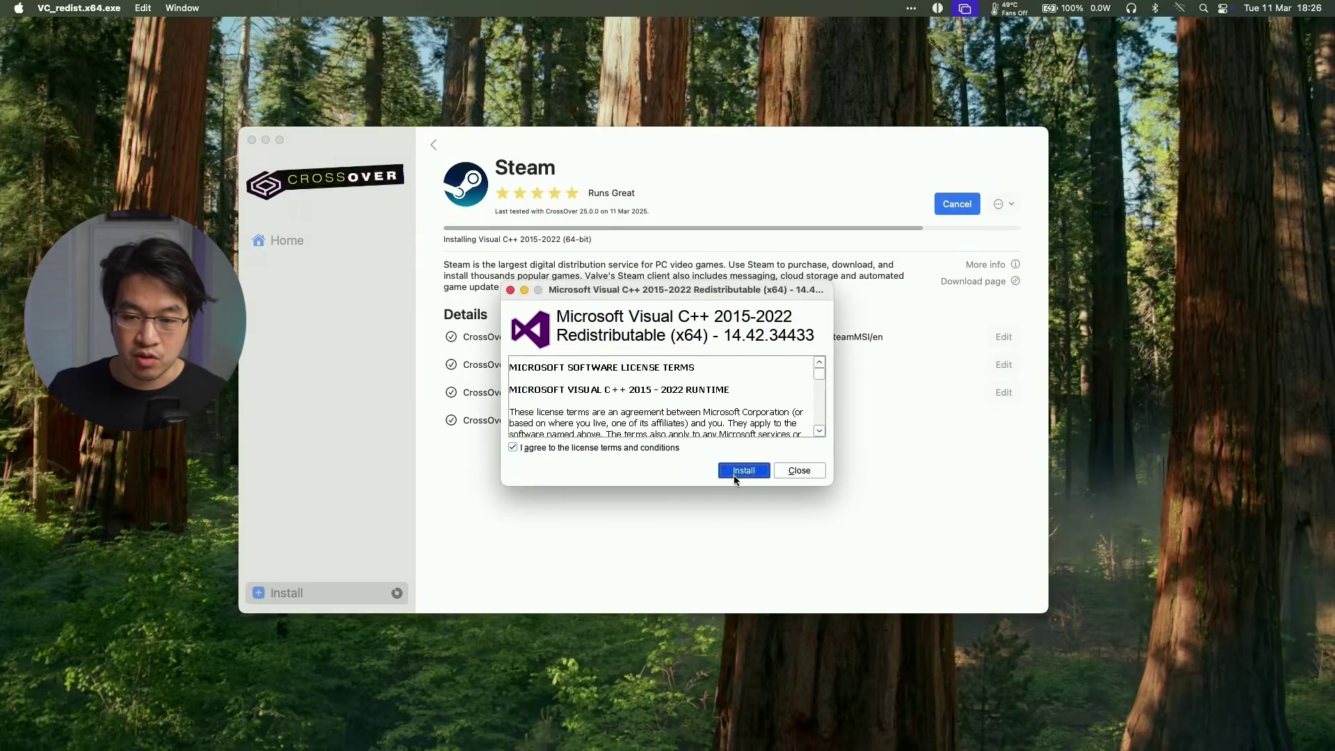
pyautogui.click(735, 473)
pyautogui.click(802, 473)
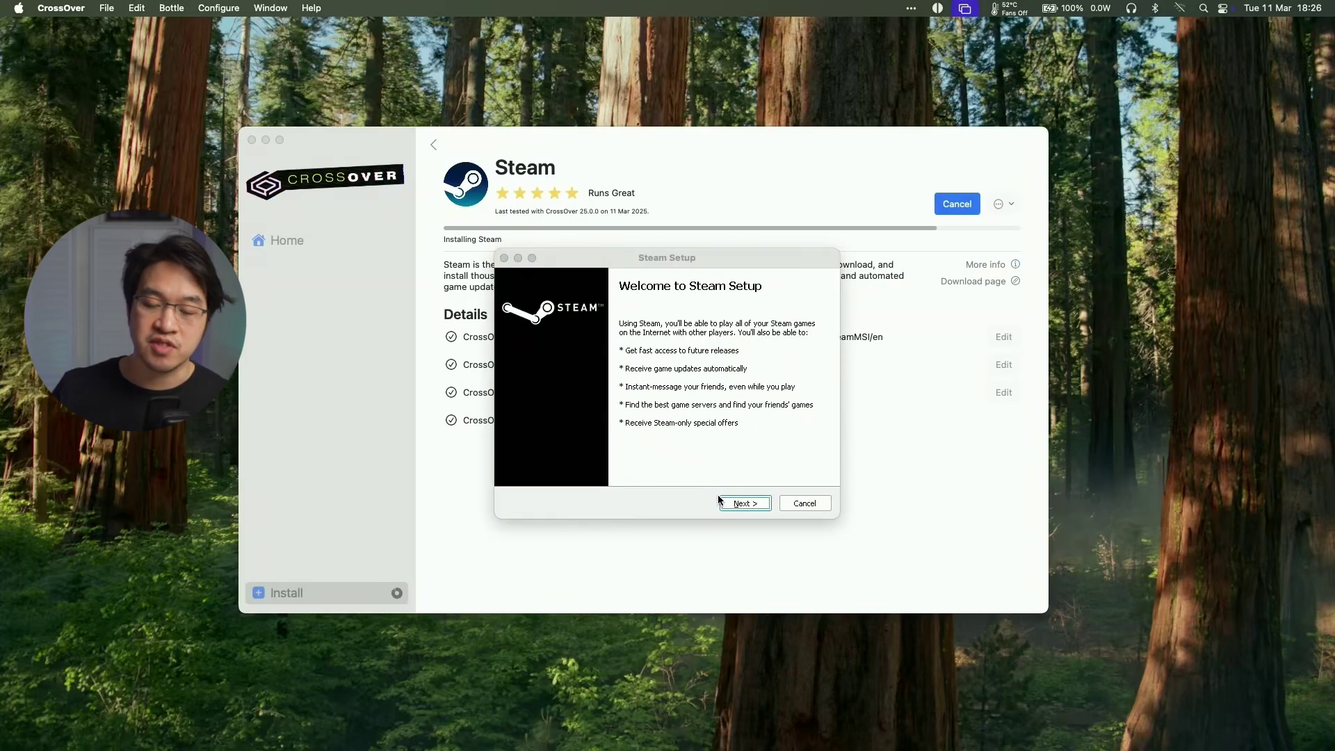
# Step: Complete the Steam setup with the default destination folder and let Steam start updating
pyautogui.click(727, 507)
pyautogui.click(727, 507)
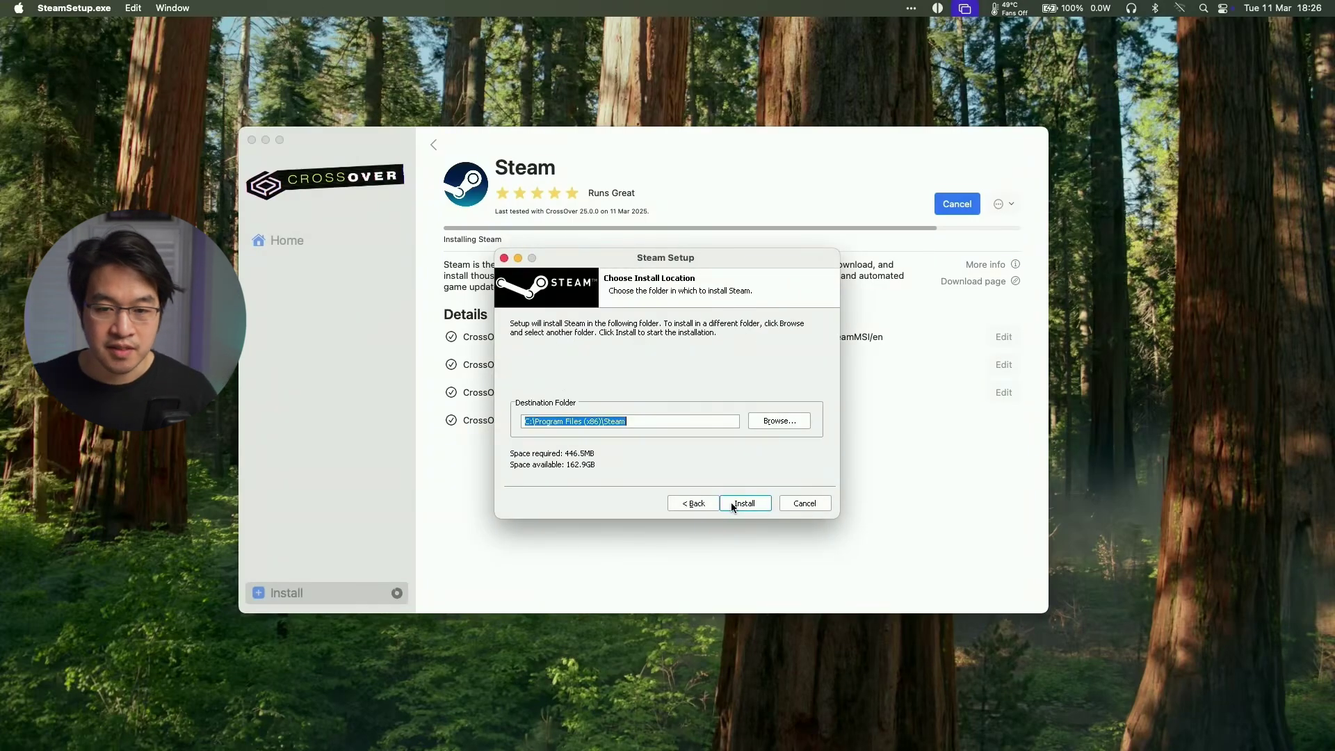
pyautogui.click(732, 502)
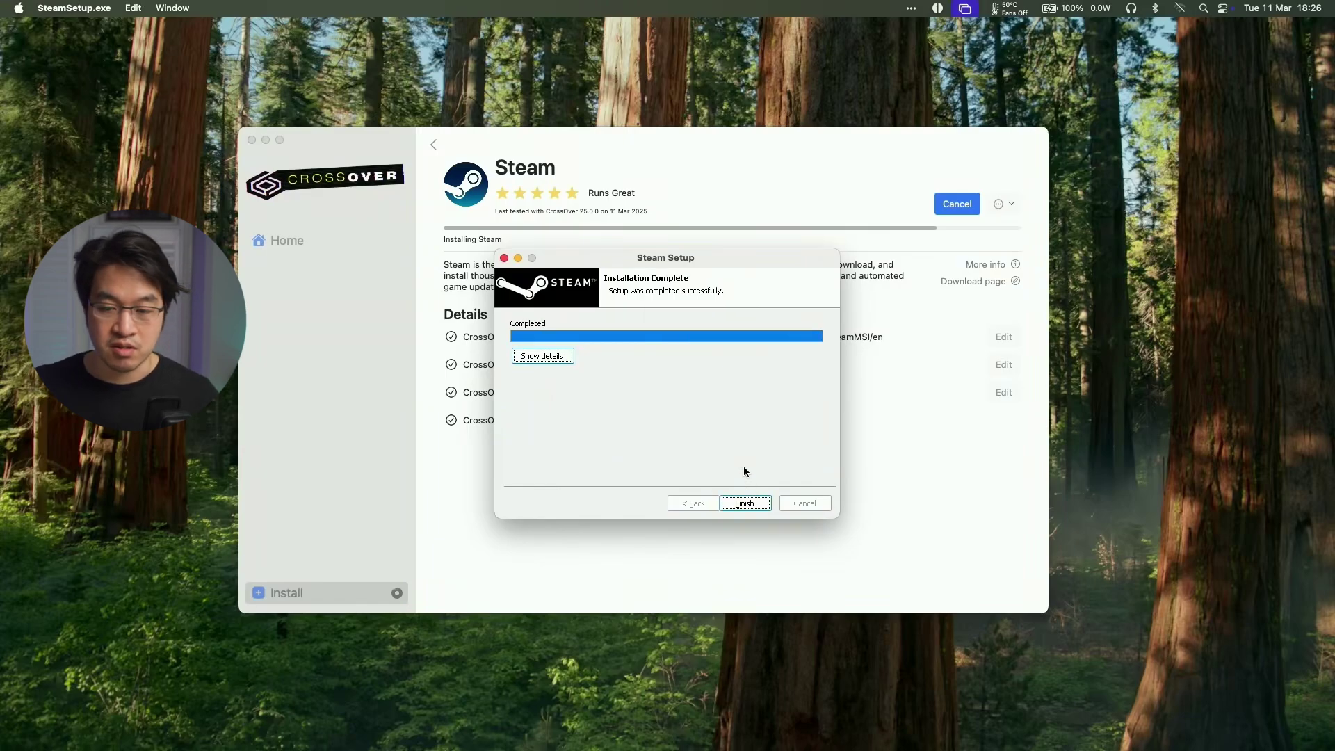
pyautogui.click(737, 503)
pyautogui.click(738, 503)
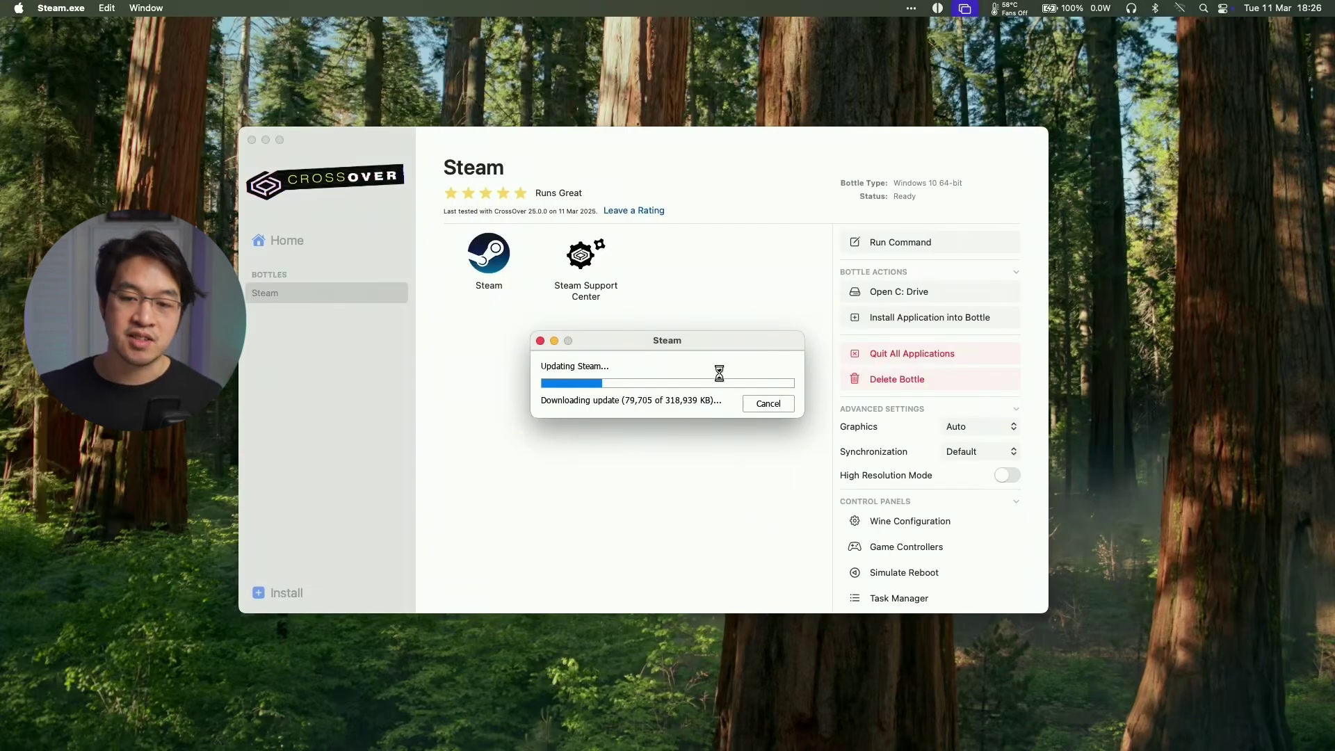
pyautogui.moveTo(638, 344)
pyautogui.mouseDown()
pyautogui.moveTo(682, 335)
pyautogui.moveTo(649, 365)
pyautogui.mouseUp()
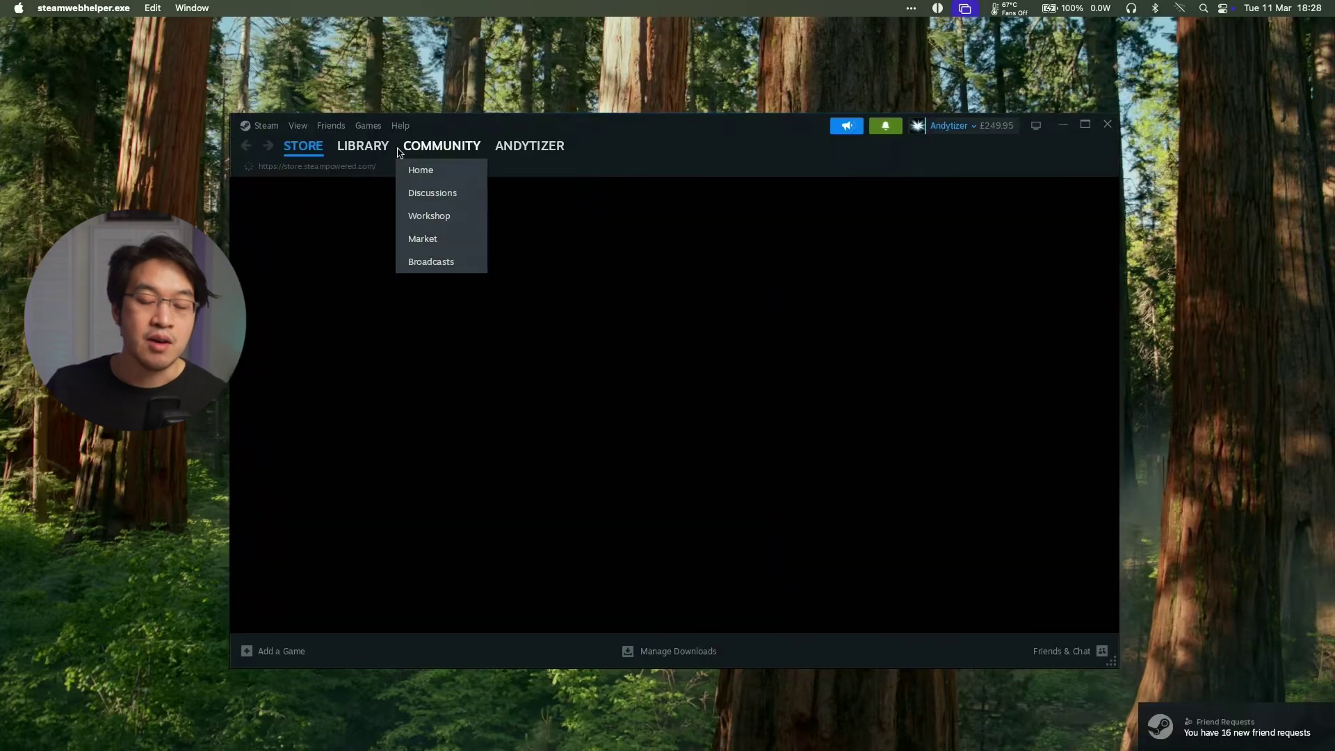
# Step: Open the game library in Steam
pyautogui.moveTo(350, 153)
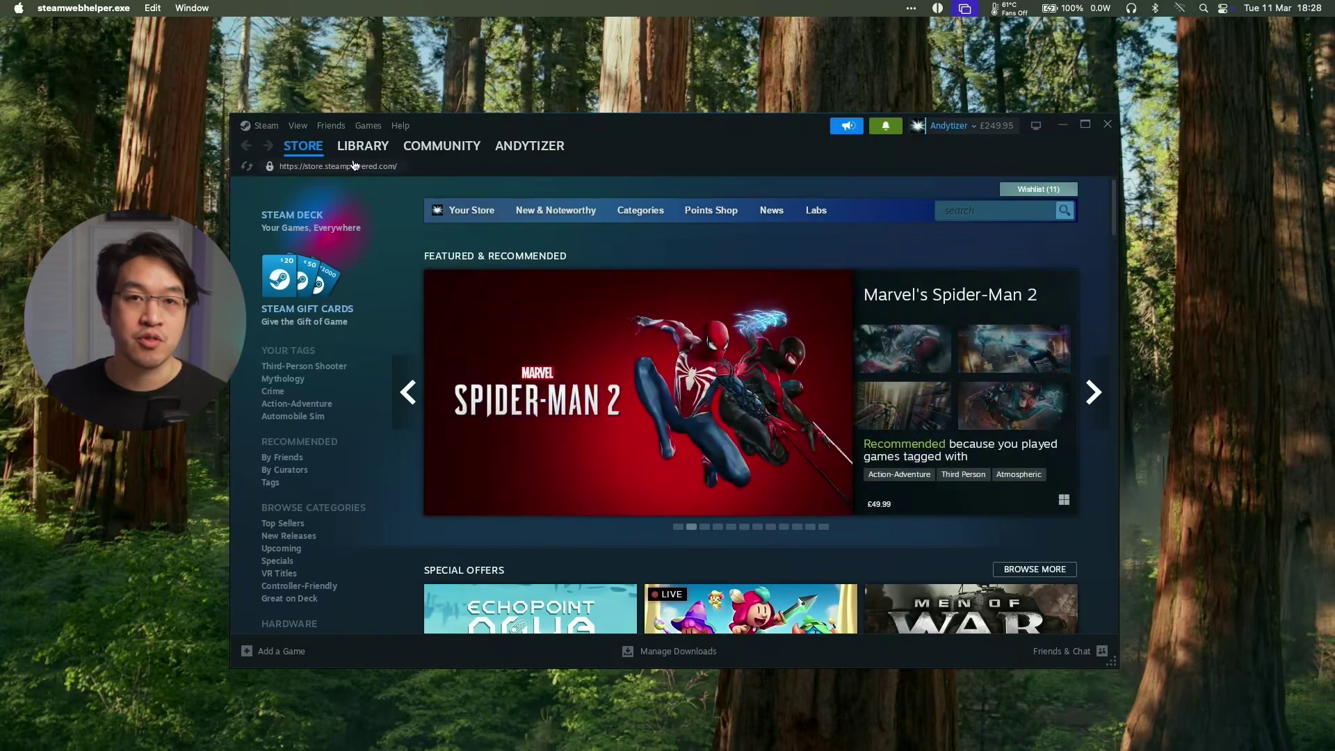
pyautogui.click(363, 148)
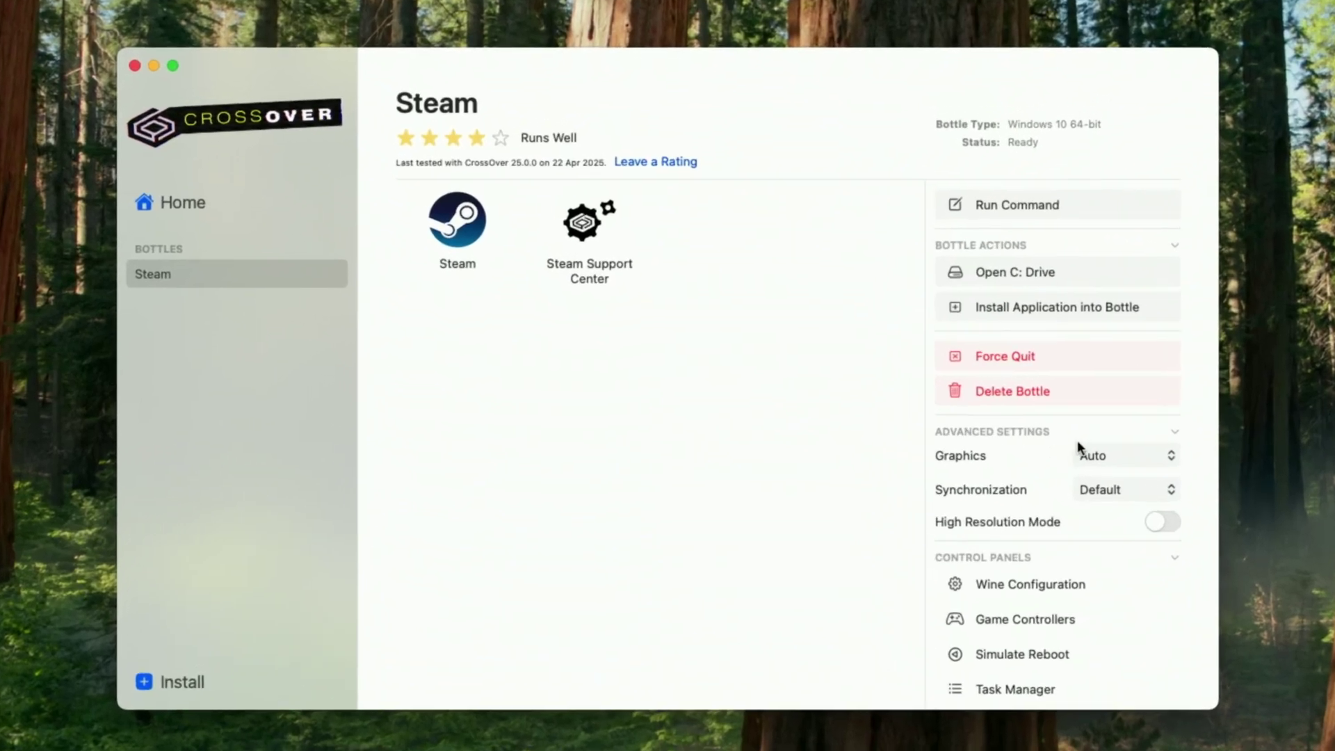
# Step: Set the Steam bottle's graphics backend to D3DMetal in CrossOver
pyautogui.click(1125, 459)
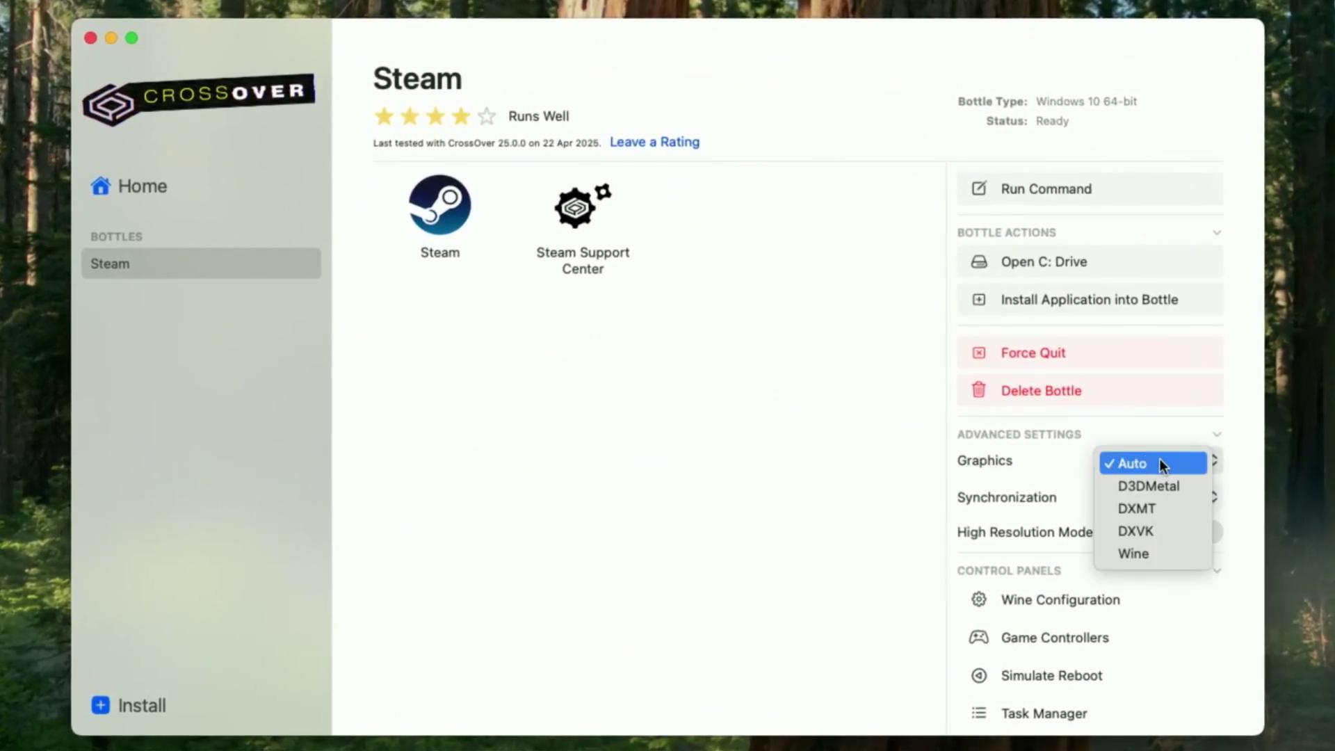
pyautogui.click(1157, 484)
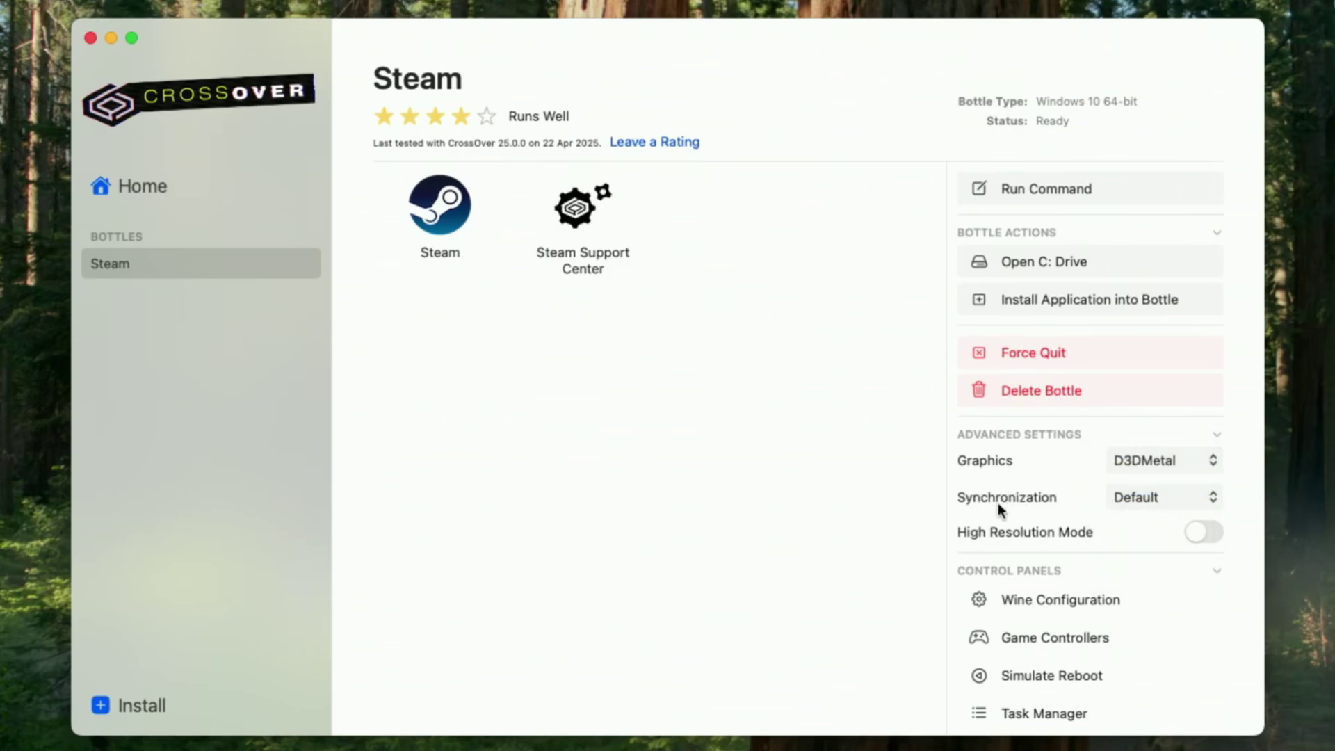
# Step: Set the Steam bottle's synchronization to MSync and reboot the bottle to enable it
pyautogui.click(1132, 498)
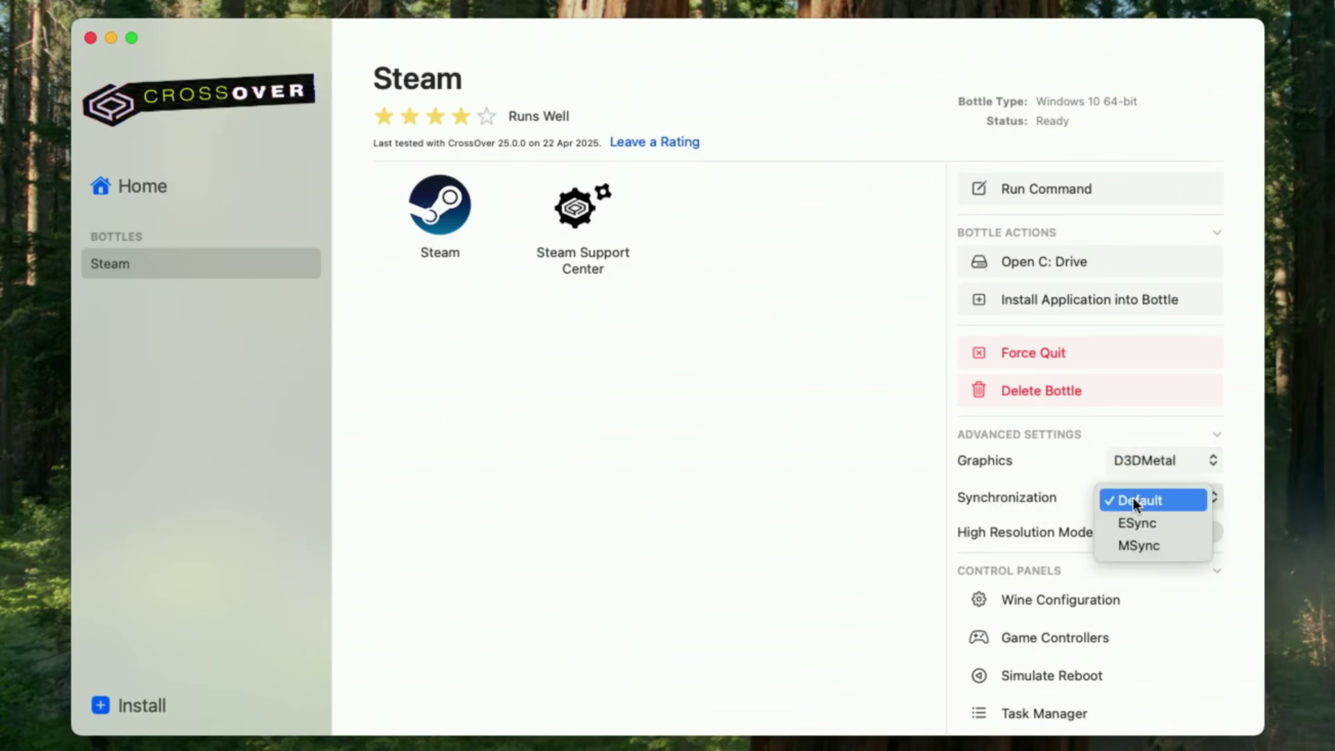
pyautogui.click(1134, 539)
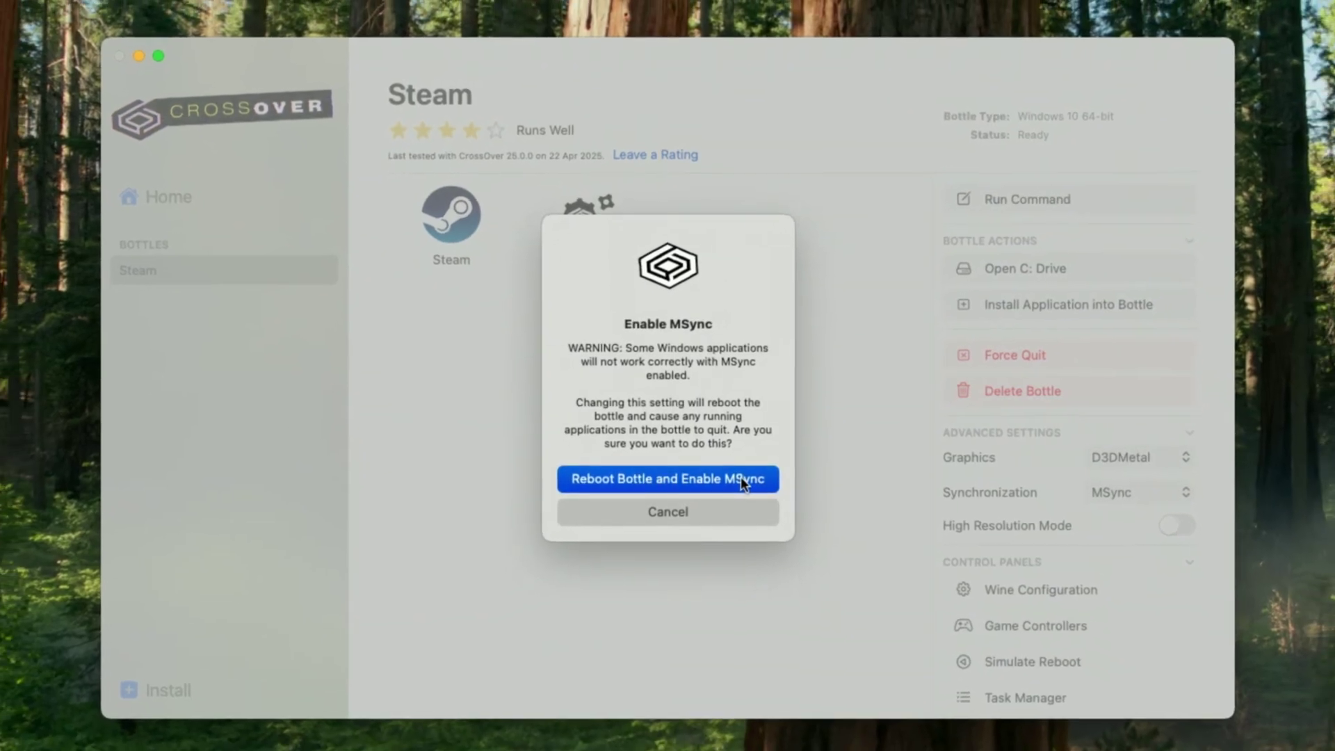
pyautogui.click(741, 478)
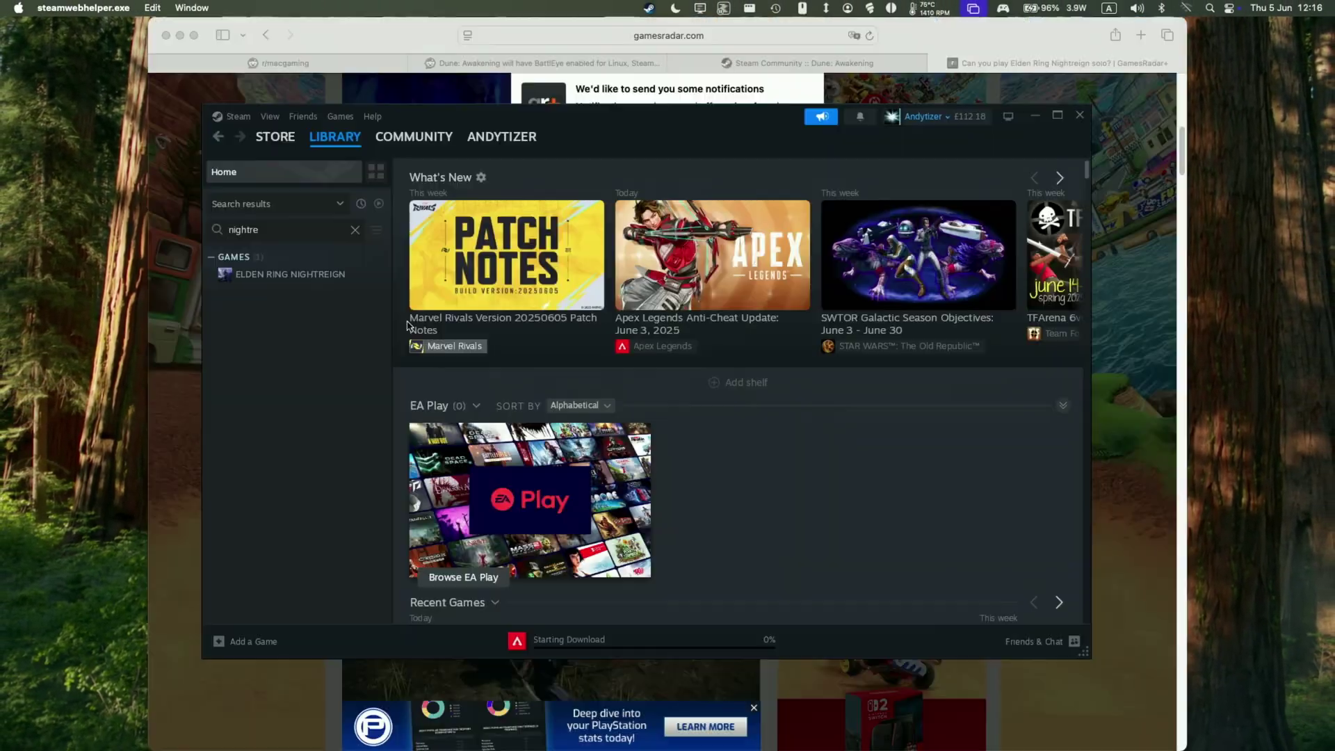
# Step: Install ELDEN RING NIGHTREIGN from the Steam library to Local Drive (C:) and open the download queue
pyautogui.click(336, 276)
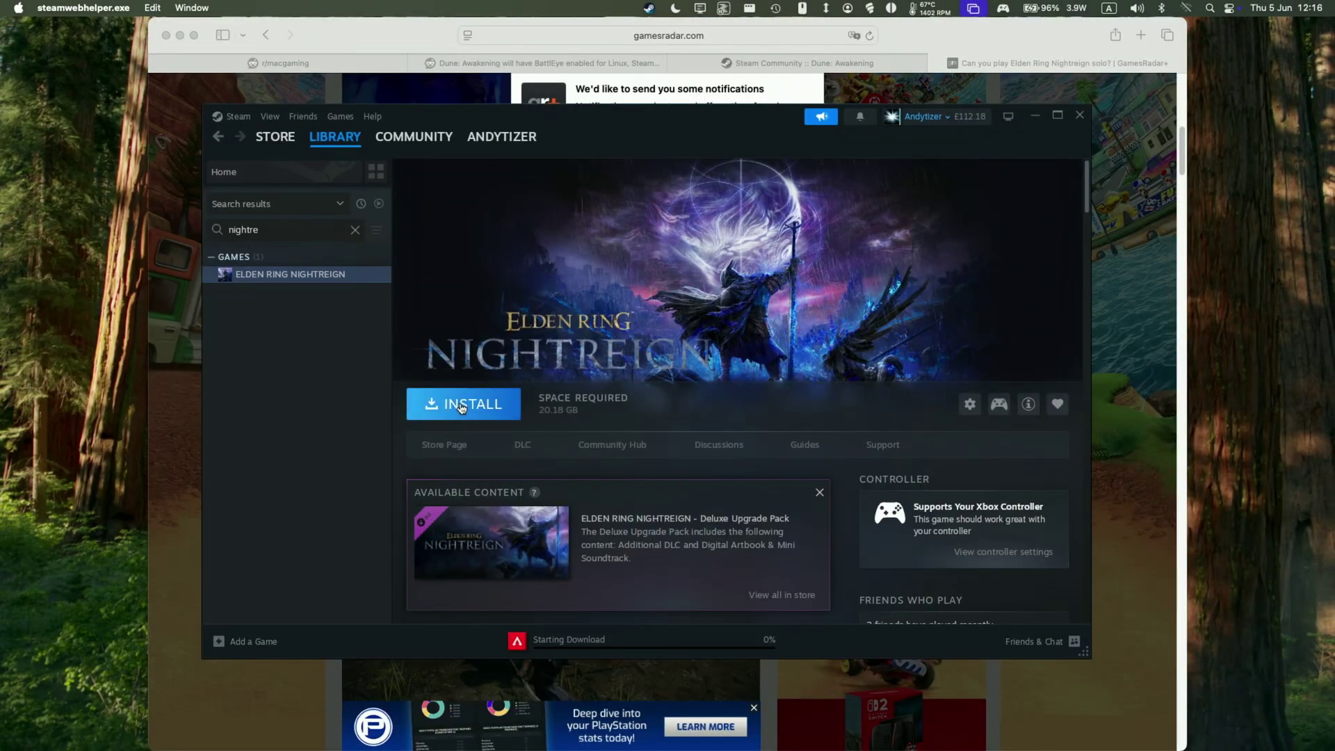
pyautogui.click(461, 407)
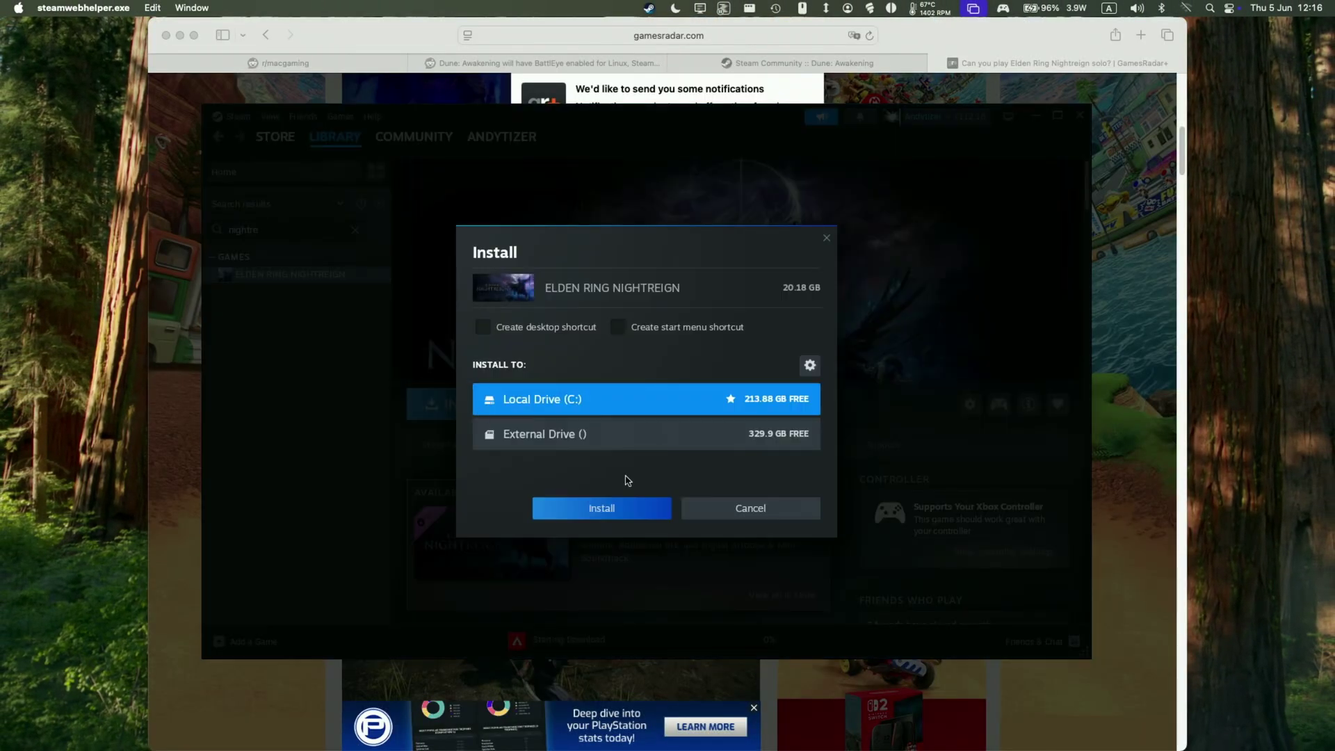
pyautogui.click(621, 513)
pyautogui.click(624, 639)
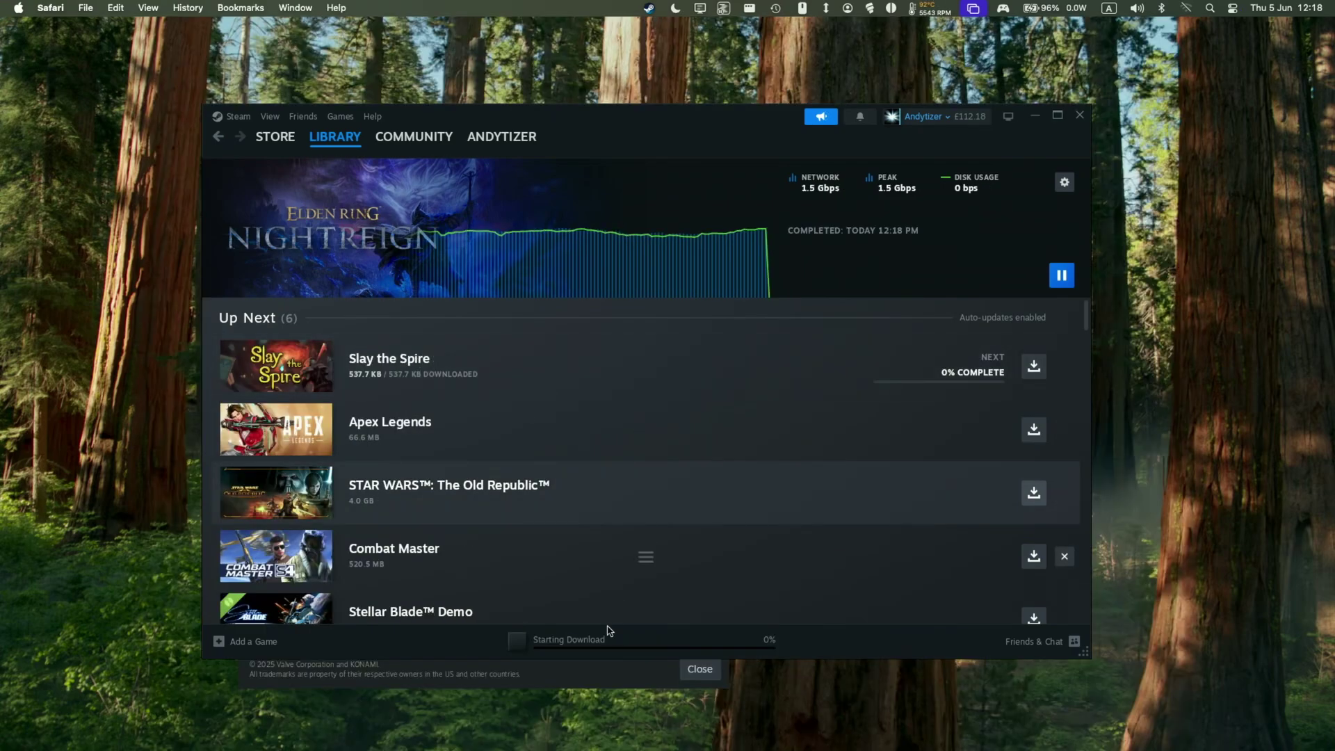
# Step: Try to launch ELDEN RING NIGHTREIGN from the library, continue past the controller notice and exit the launch error dialog
pyautogui.click(333, 136)
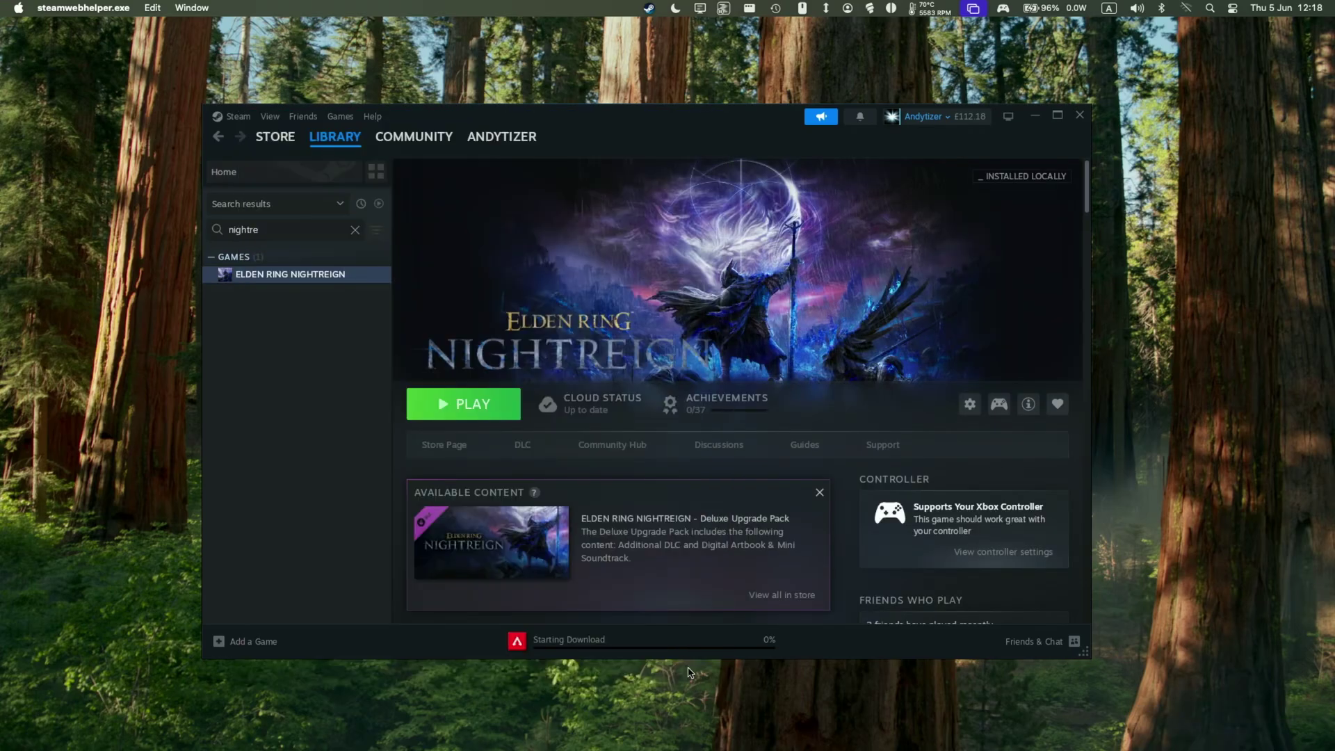
pyautogui.click(487, 409)
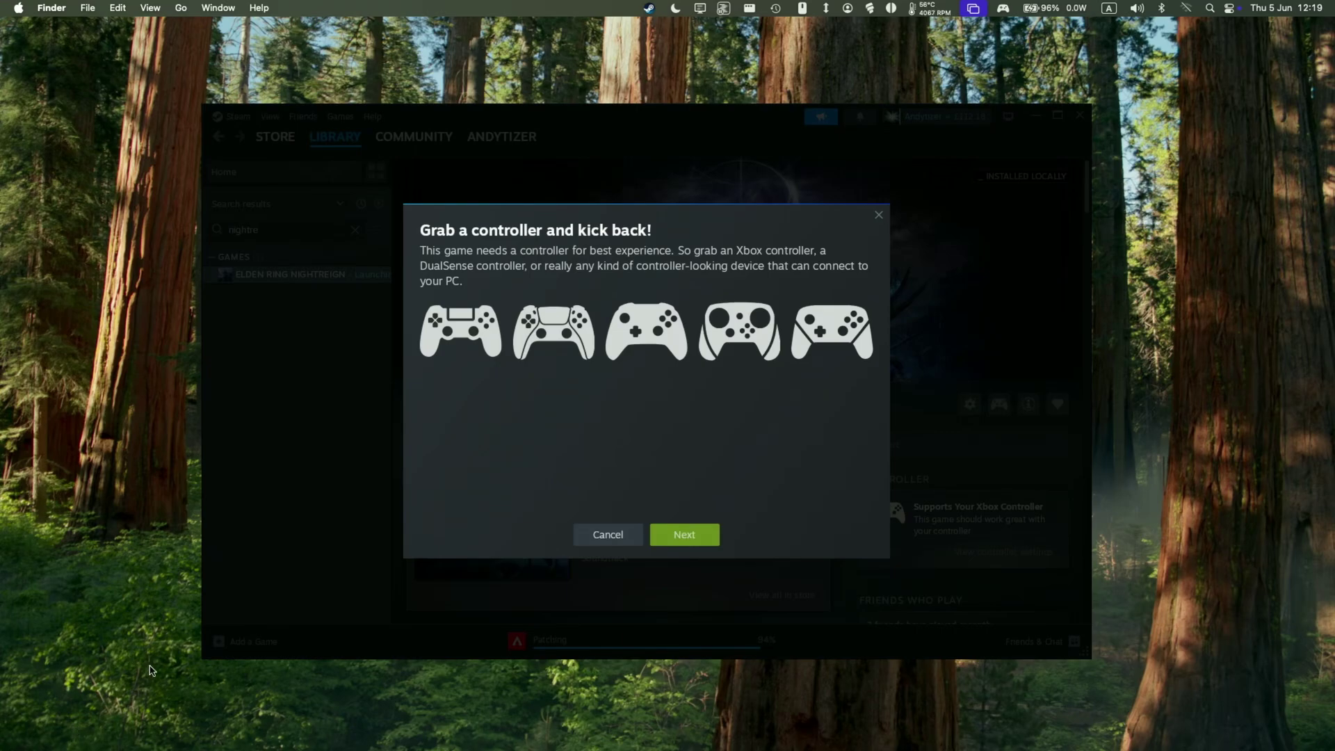
pyautogui.click(690, 537)
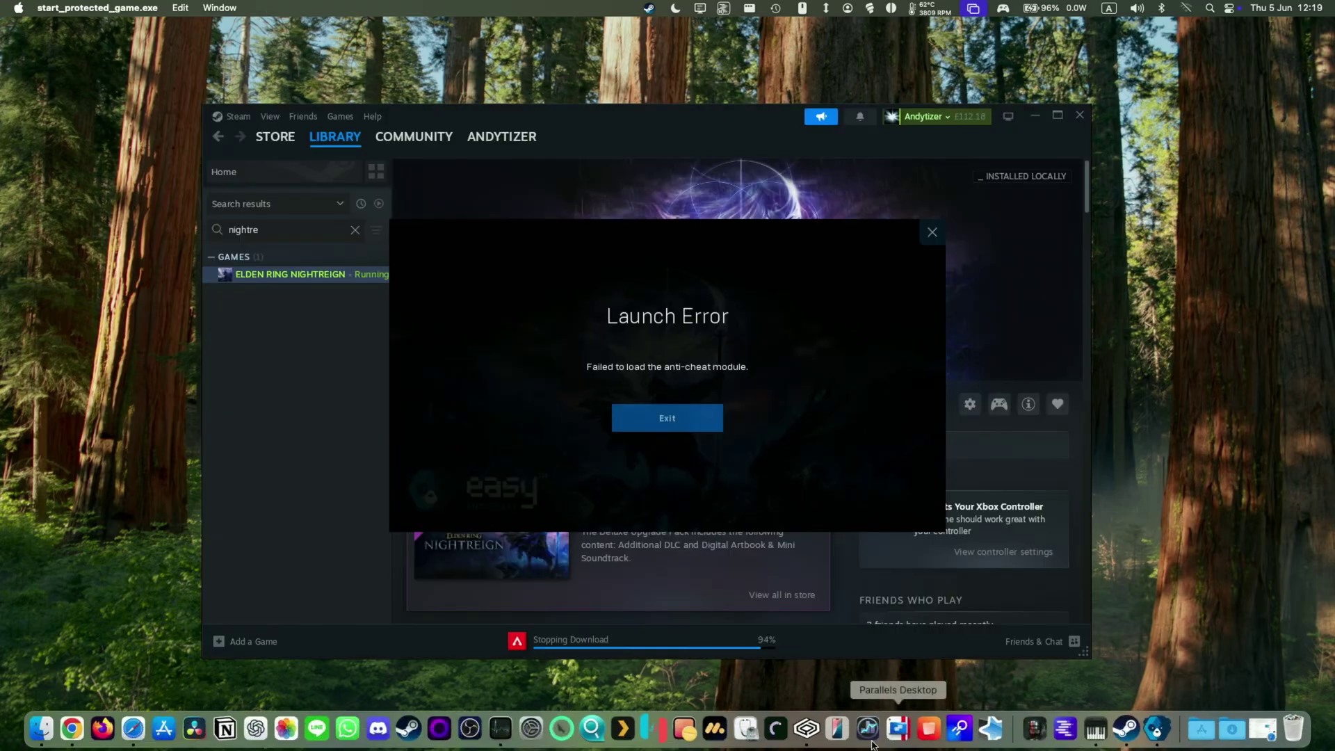
pyautogui.click(669, 419)
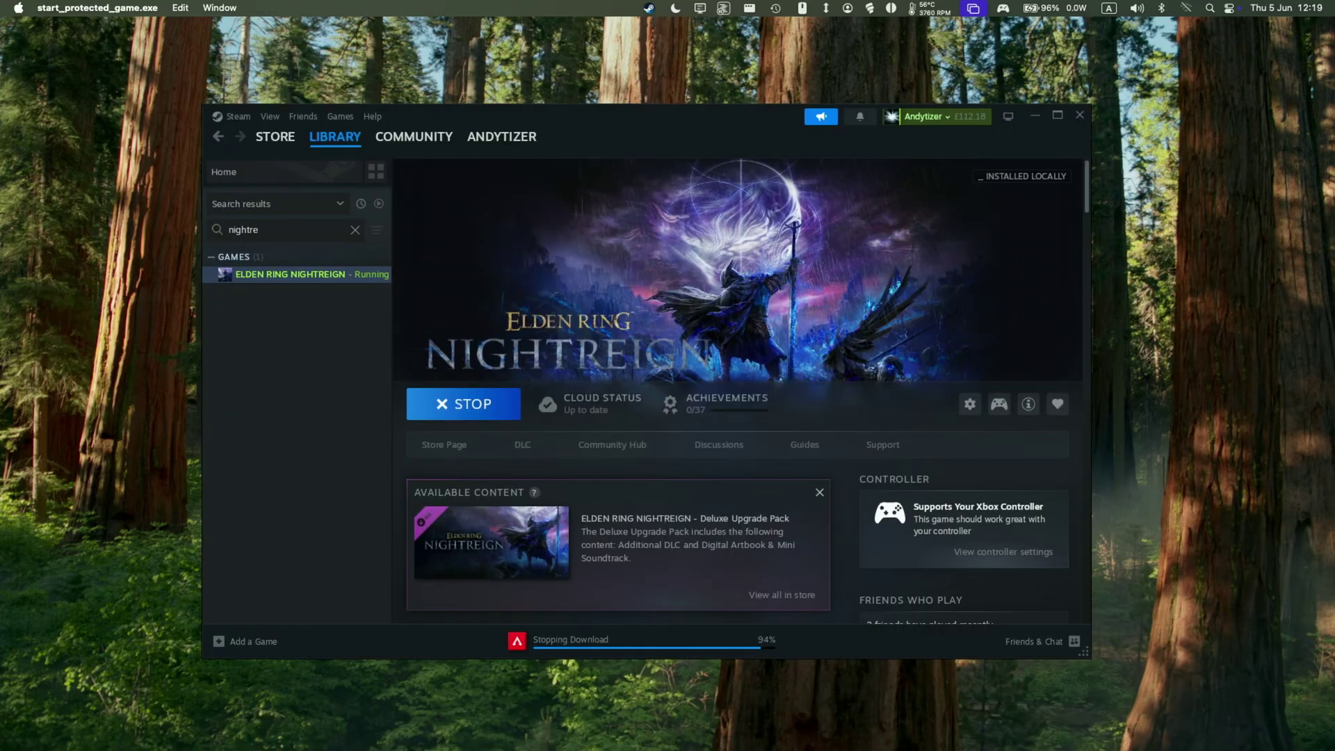
# Step: Browse the local files of ELDEN RING NIGHTREIGN
pyautogui.moveTo(311, 284)
pyautogui.mouseDown()
pyautogui.moveTo(297, 281)
pyautogui.moveTo(344, 269)
pyautogui.moveTo(333, 298)
pyautogui.moveTo(278, 293)
pyautogui.moveTo(306, 286)
pyautogui.mouseUp()
pyautogui.rightClick(308, 278)
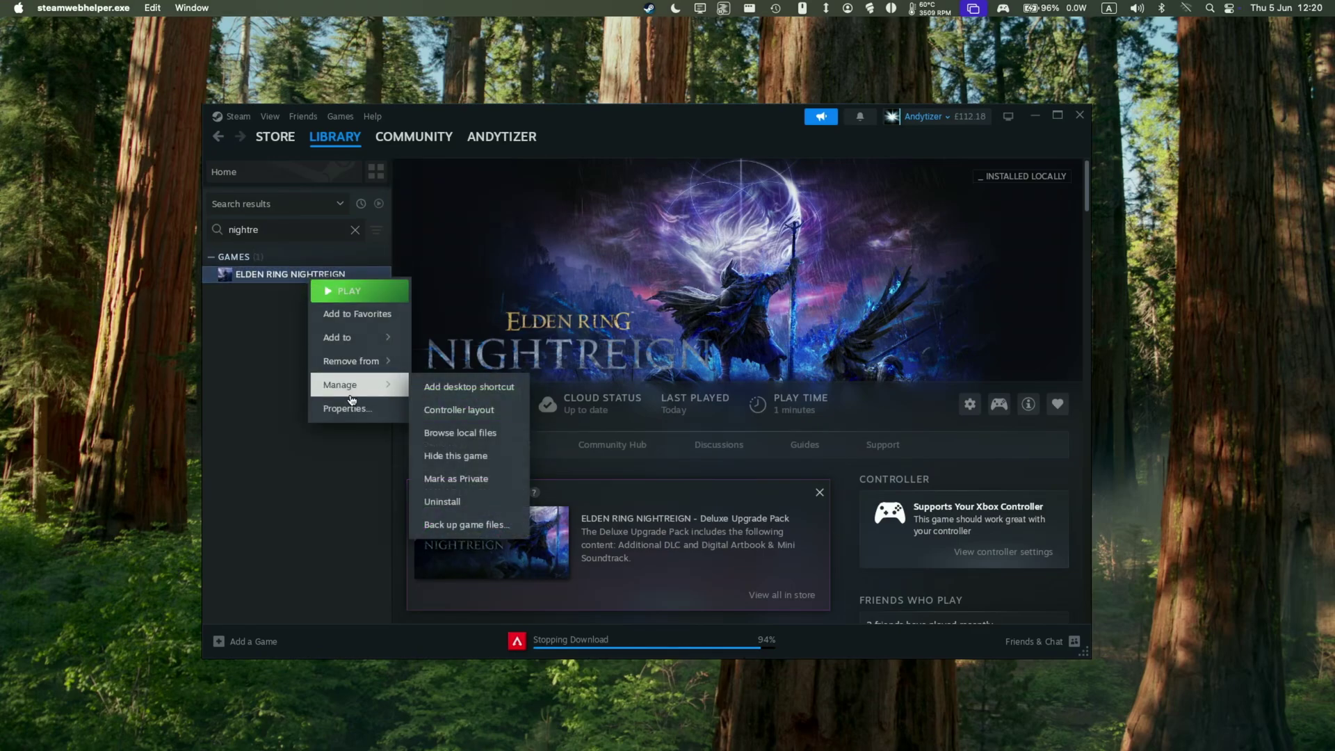
pyautogui.click(297, 289)
pyautogui.rightClick(309, 280)
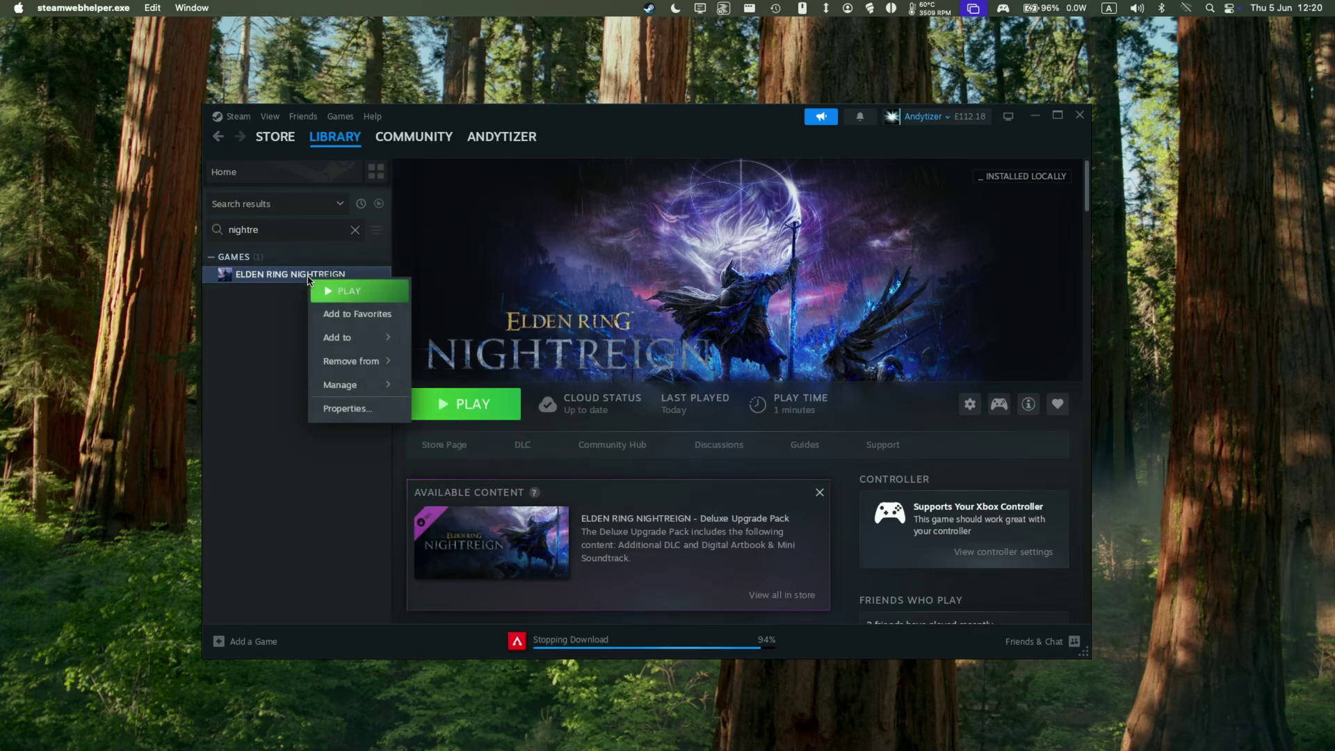
pyautogui.moveTo(352, 384)
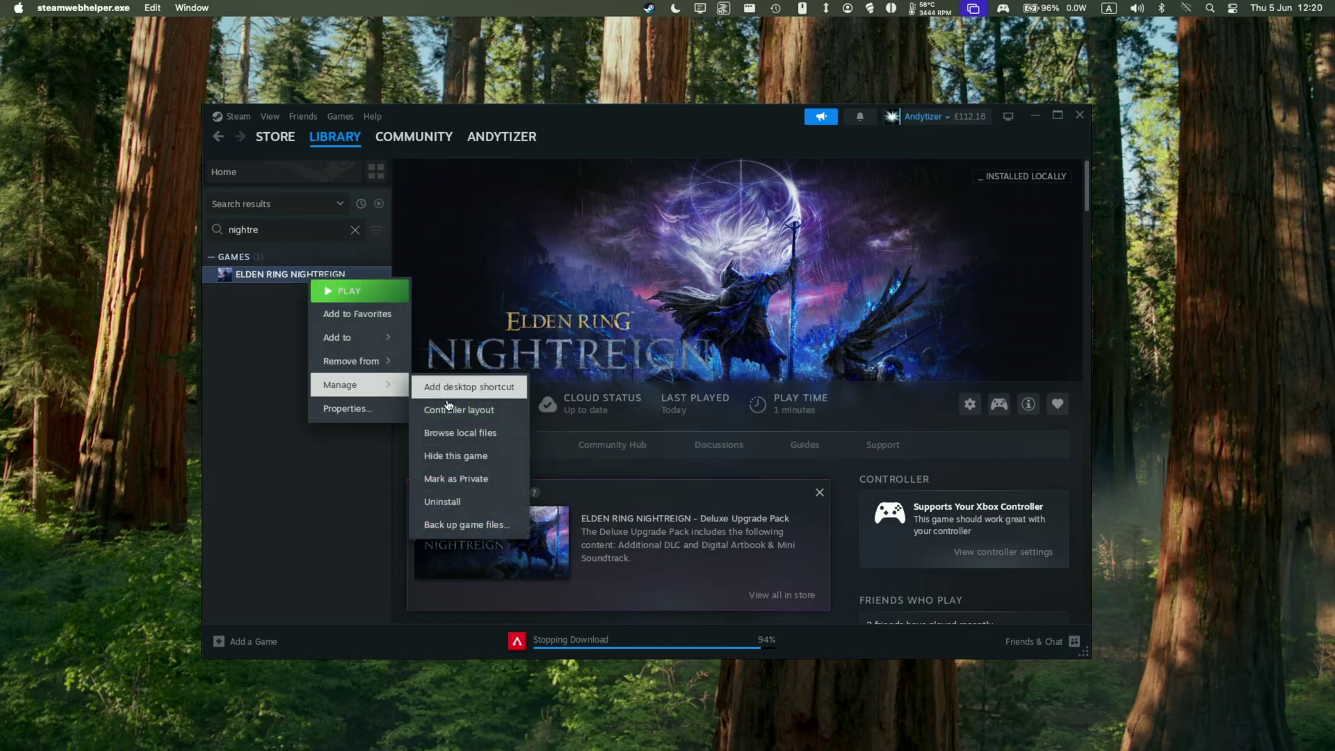
pyautogui.click(508, 433)
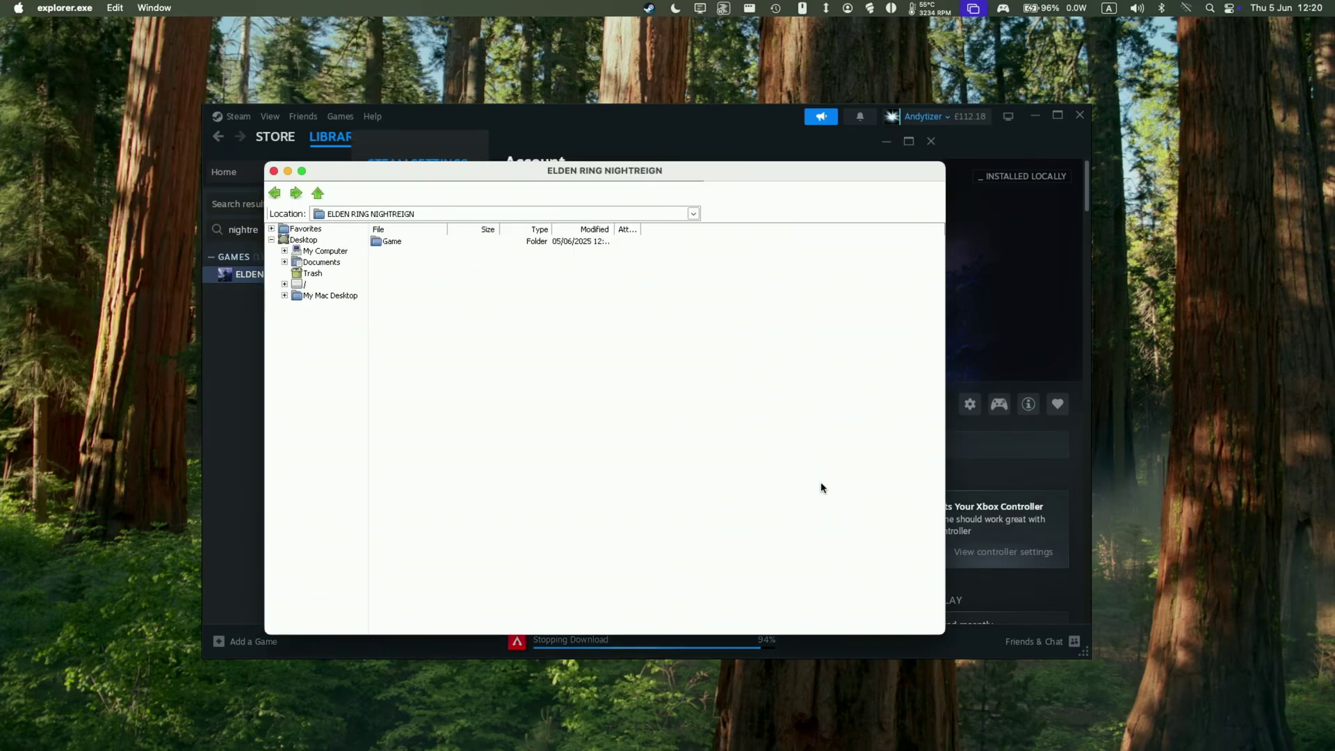
# Step: Open the Game folder and widen the file name column to show full names
pyautogui.moveTo(628, 229); pyautogui.dragTo(734, 230)
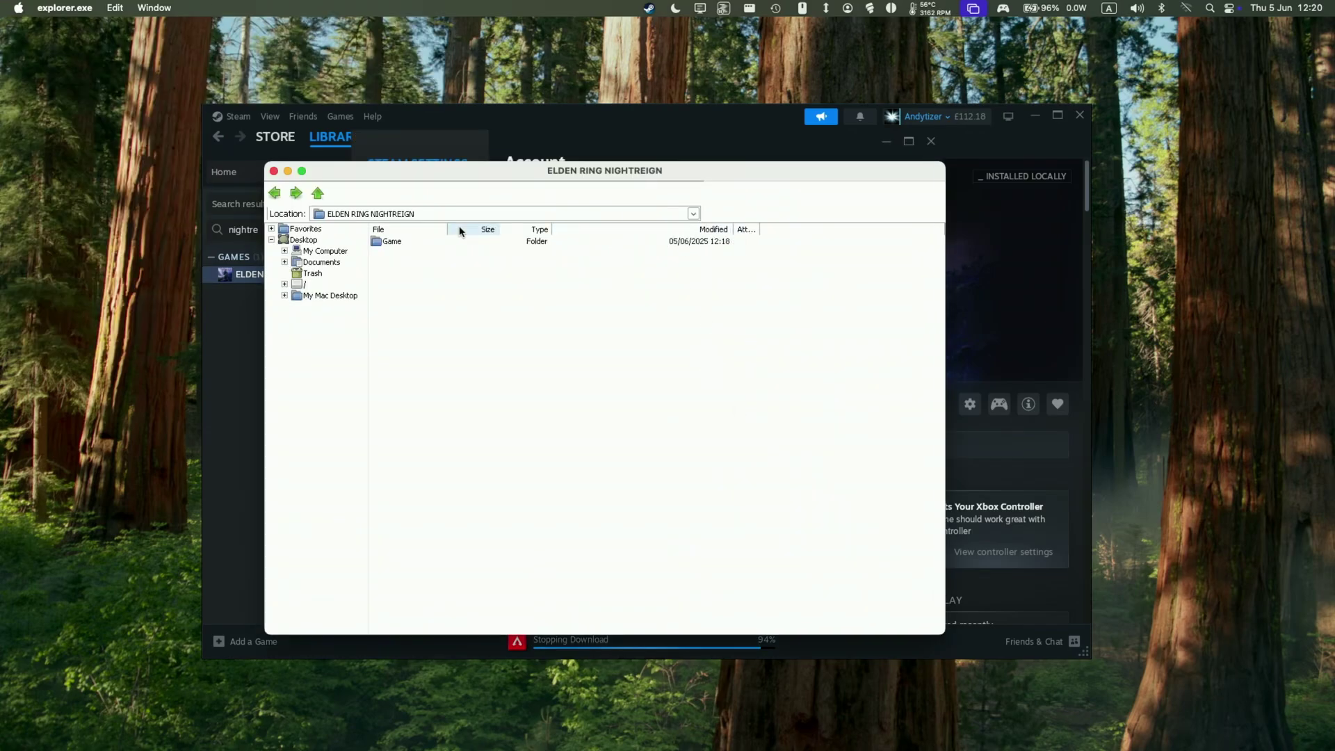
pyautogui.doubleClick(403, 241)
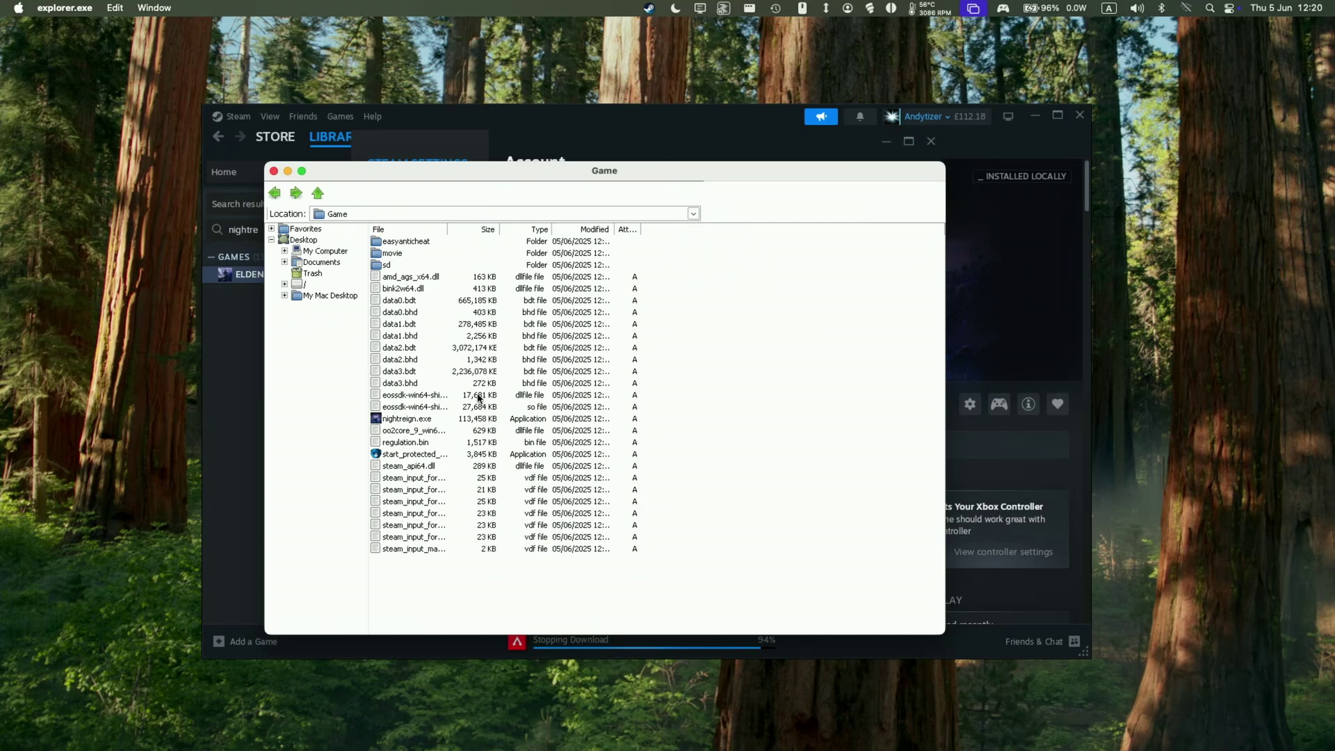
pyautogui.moveTo(447, 230); pyautogui.dragTo(558, 245)
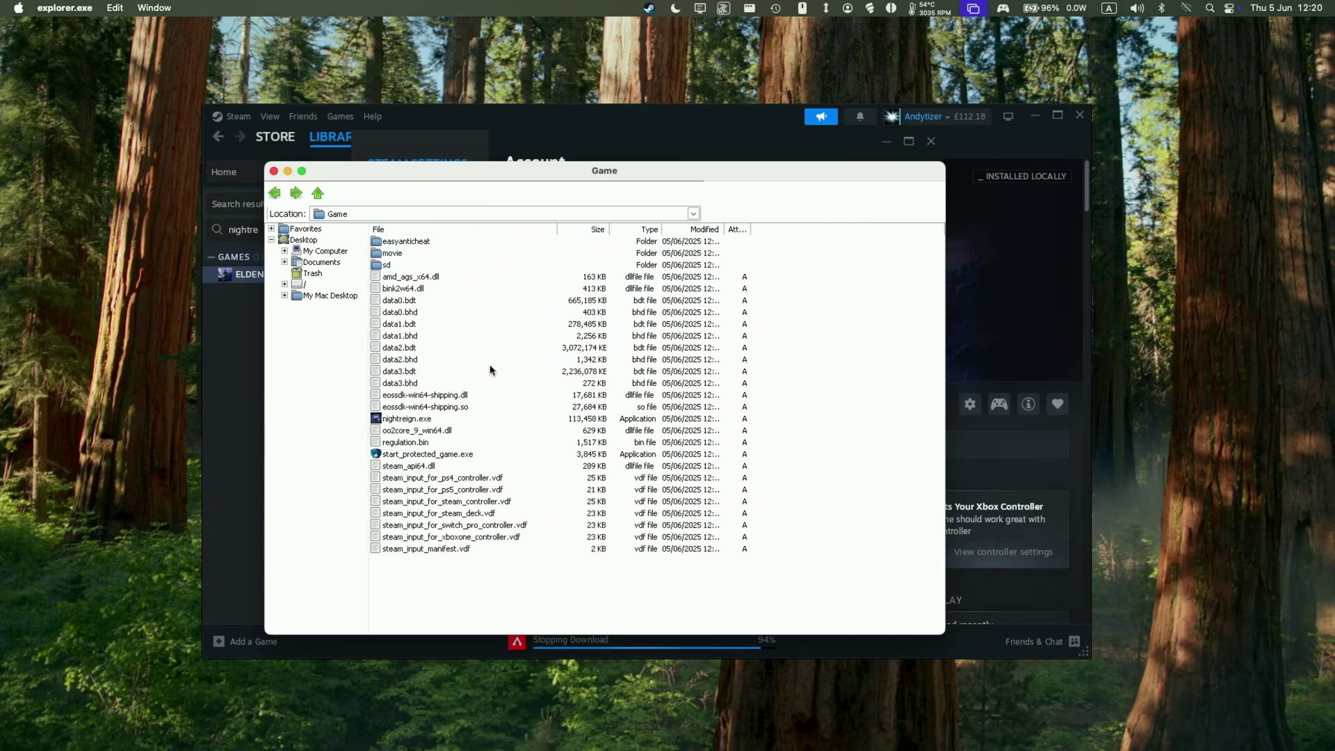
# Step: Rename start_protected_game.exe to start_protected_game.exe.bak
pyautogui.click(444, 456)
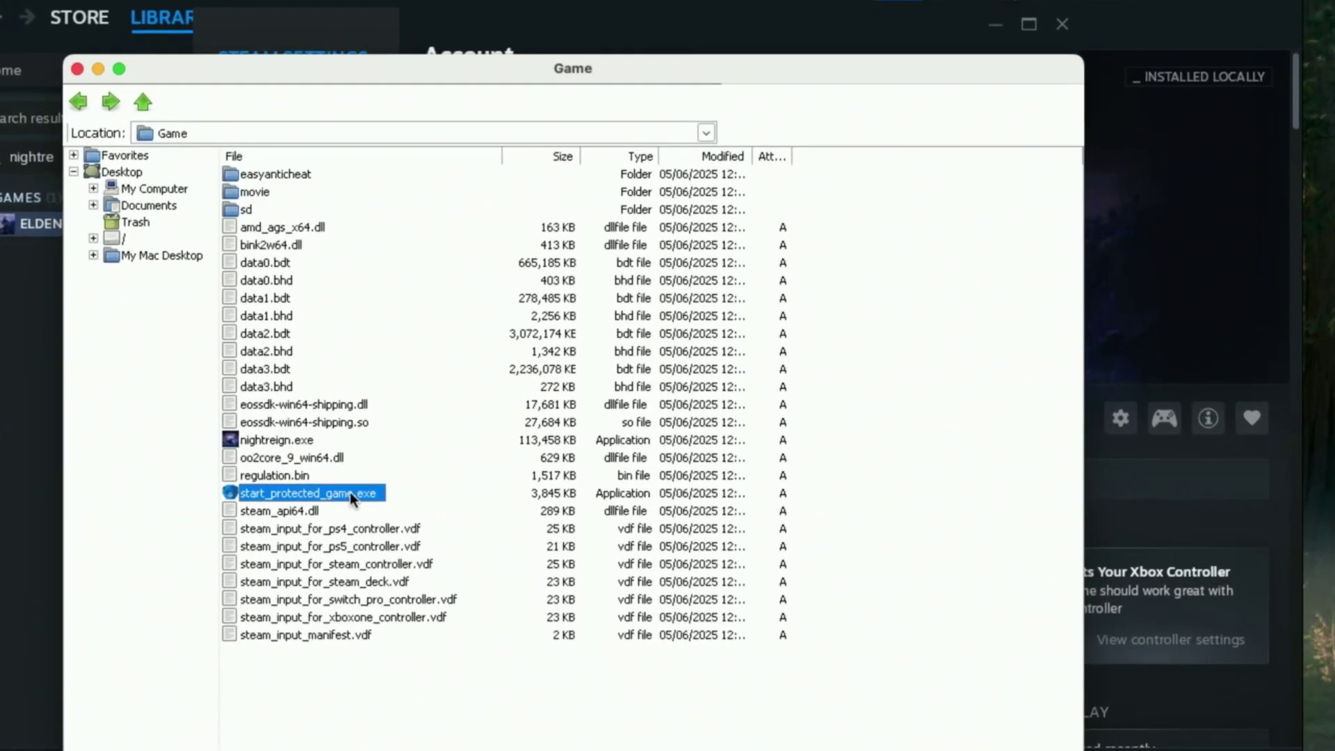
pyautogui.click(439, 463)
pyautogui.click(333, 492)
pyautogui.rightClick(334, 490)
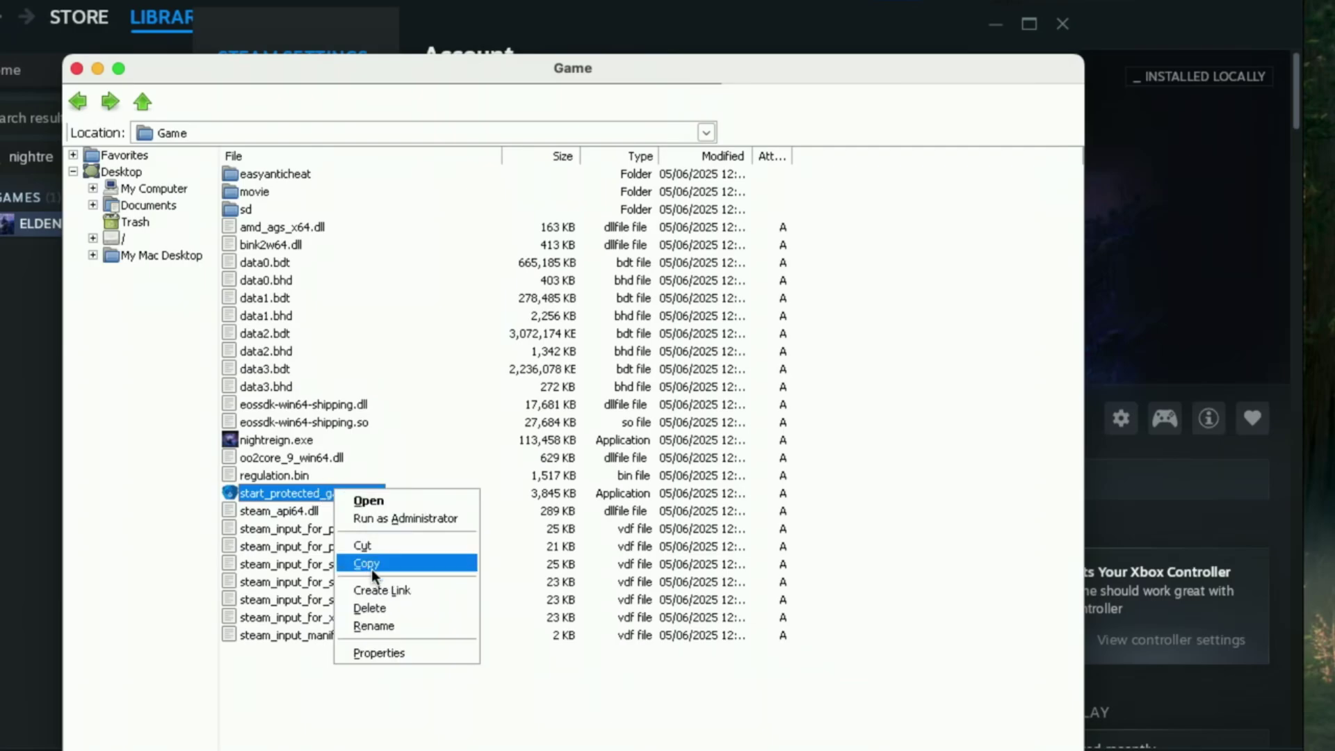
pyautogui.click(375, 625)
pyautogui.click(385, 488)
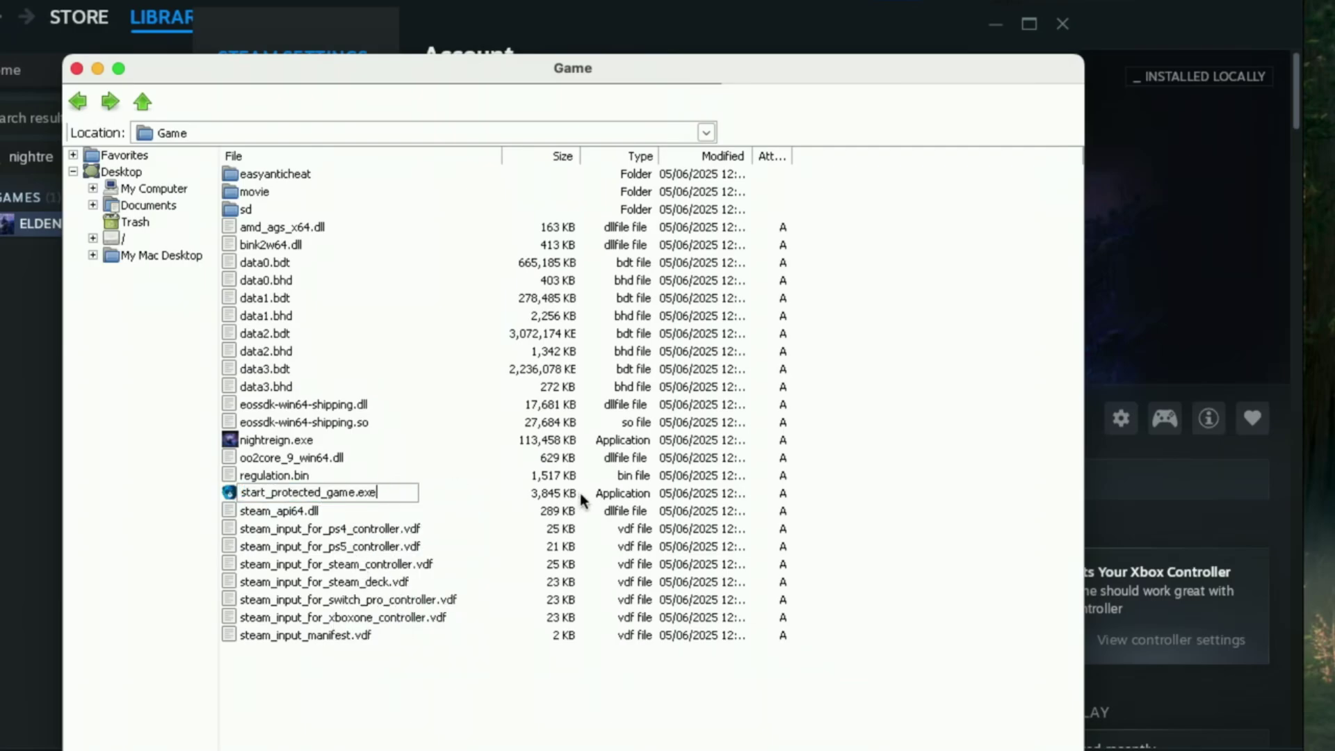
pyautogui.write('.bak')
pyautogui.click(299, 440)
pyautogui.click(313, 441)
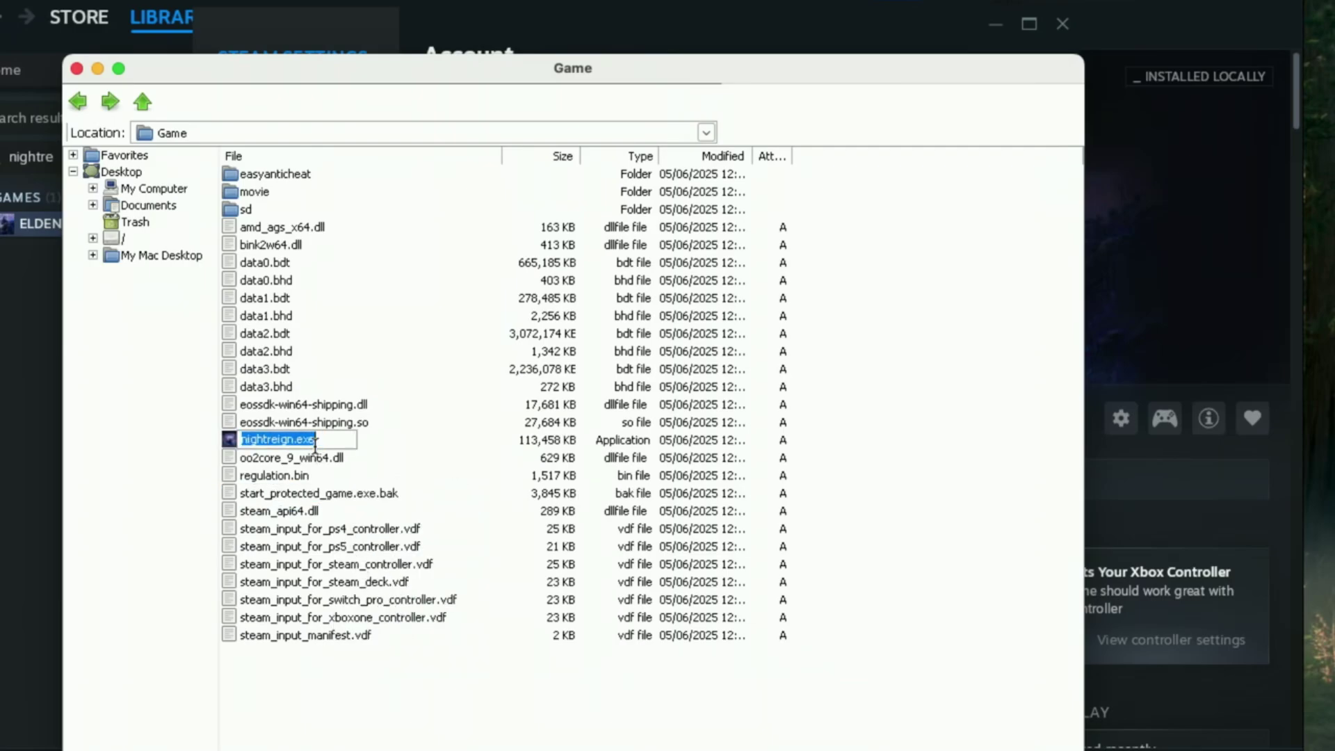
pyautogui.press('Escape')
pyautogui.rightClick(304, 448)
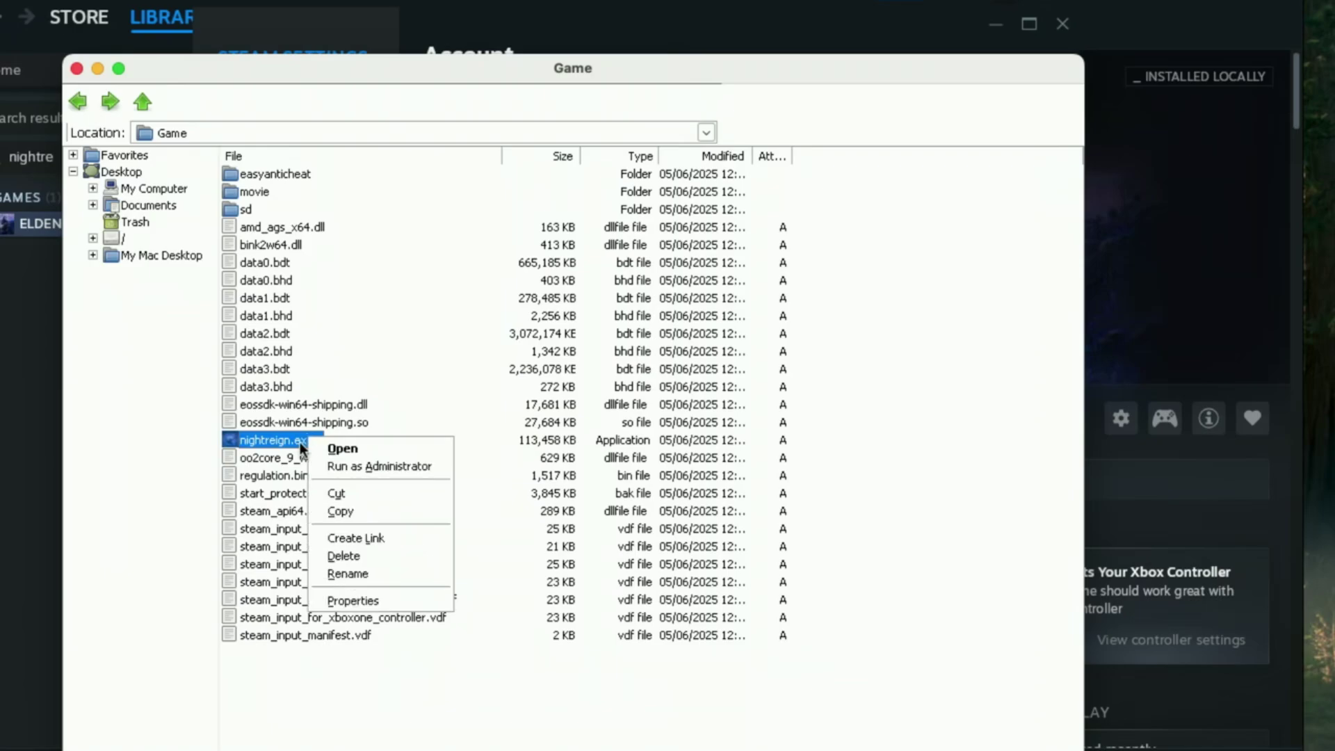
pyautogui.click(325, 510)
pyautogui.click(352, 670)
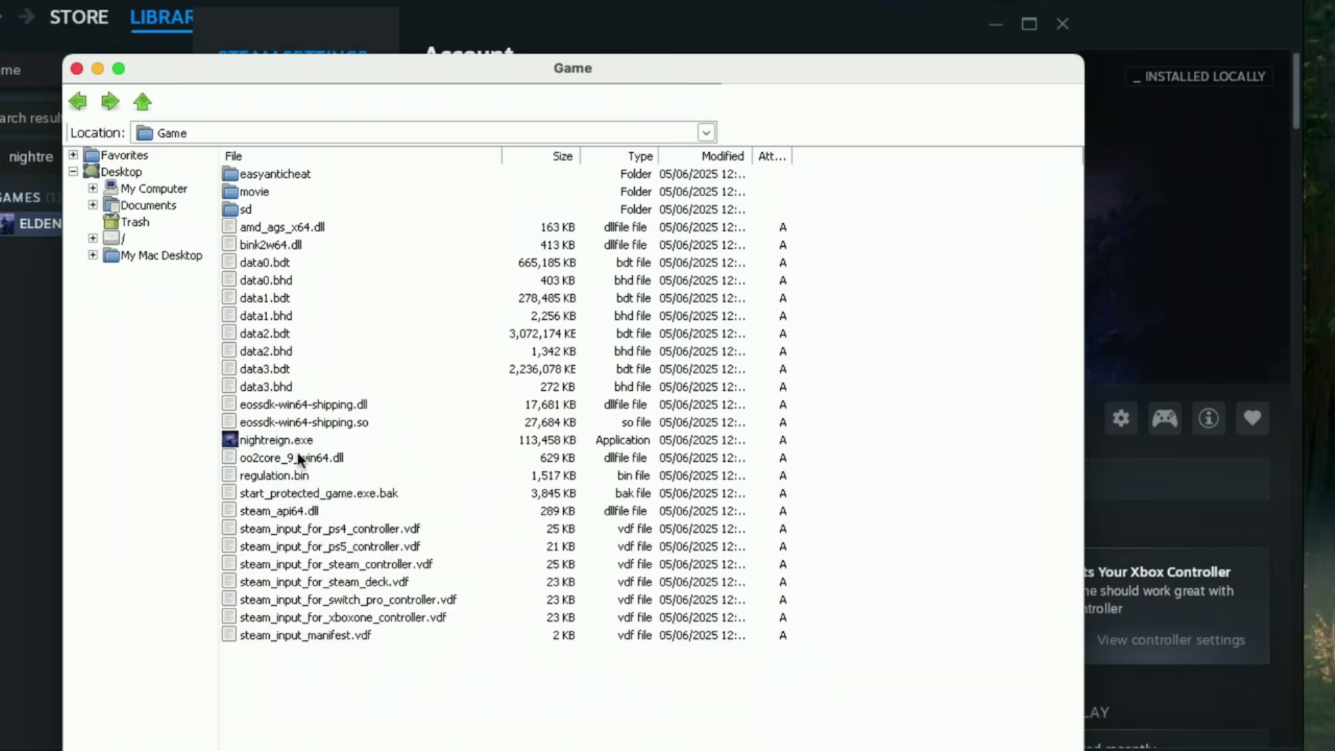
# Step: Rename nightreign.exe to start_protected_game.exe
pyautogui.click(302, 447)
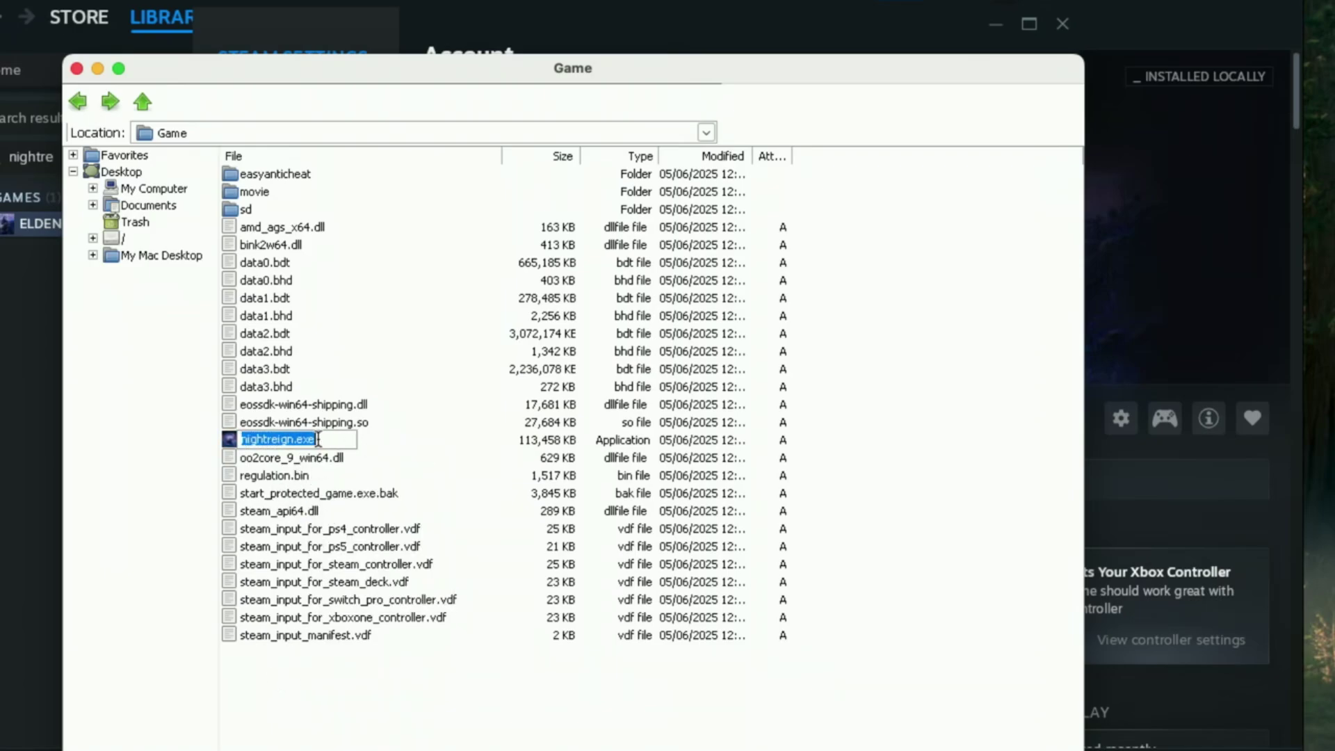
pyautogui.click(317, 439)
pyautogui.doubleClick(292, 435)
pyautogui.write('start_protec')
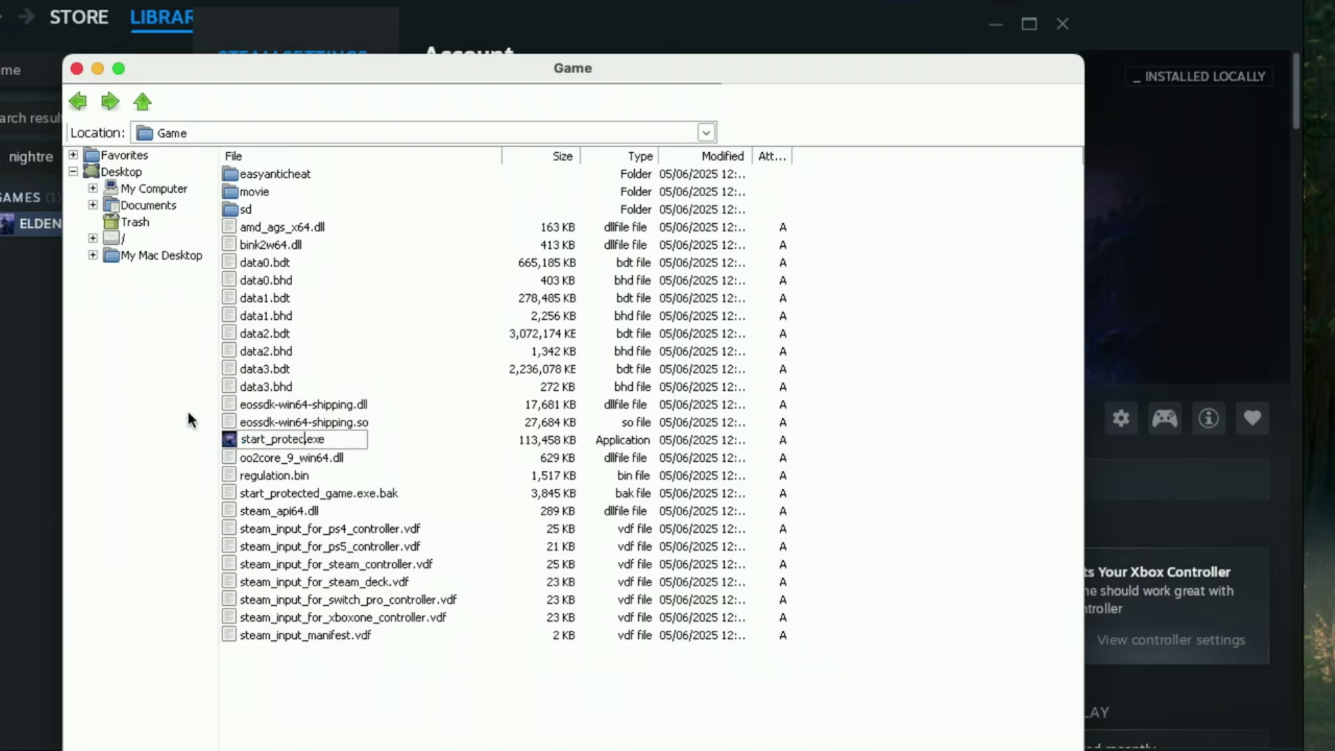
pyautogui.write('ted_game')
pyautogui.press('Return')
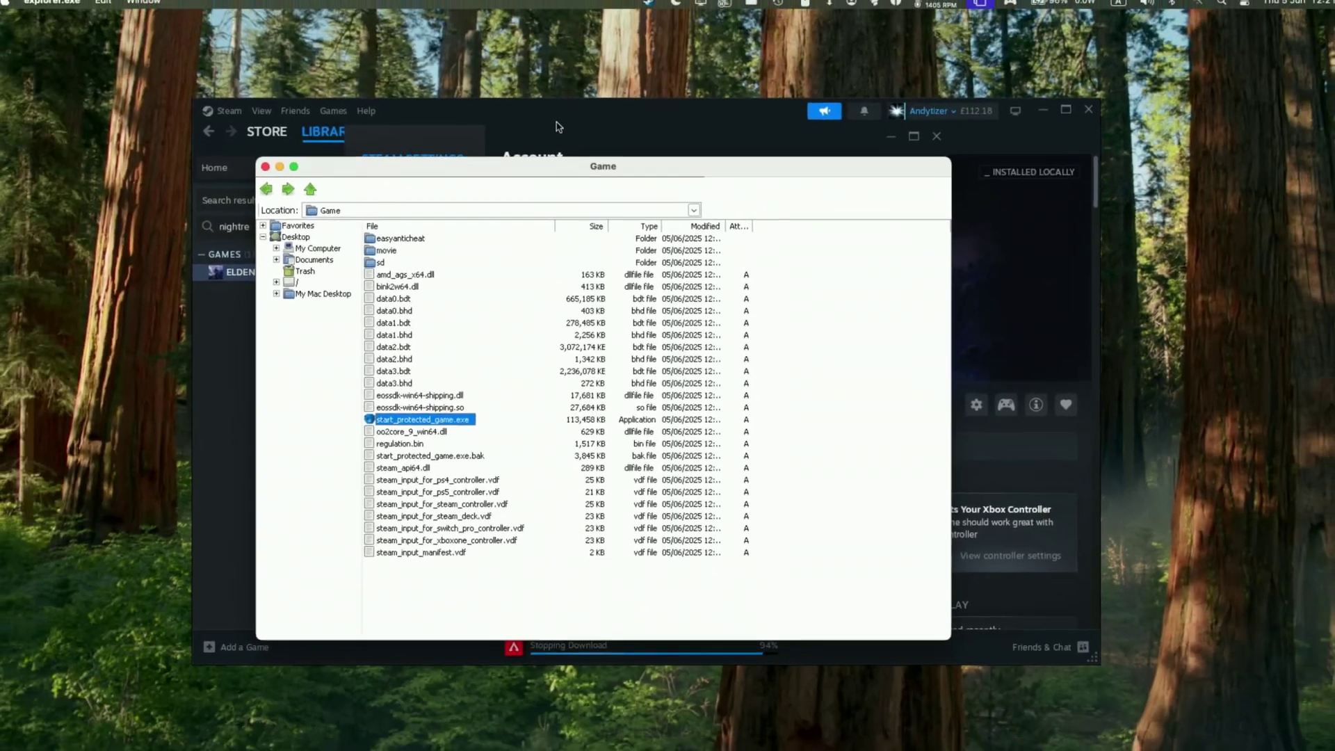
# Step: Launch ELDEN RING NIGHTREIGN from Steam again, continue past the title screen and acknowledge the connection error
pyautogui.click(490, 6)
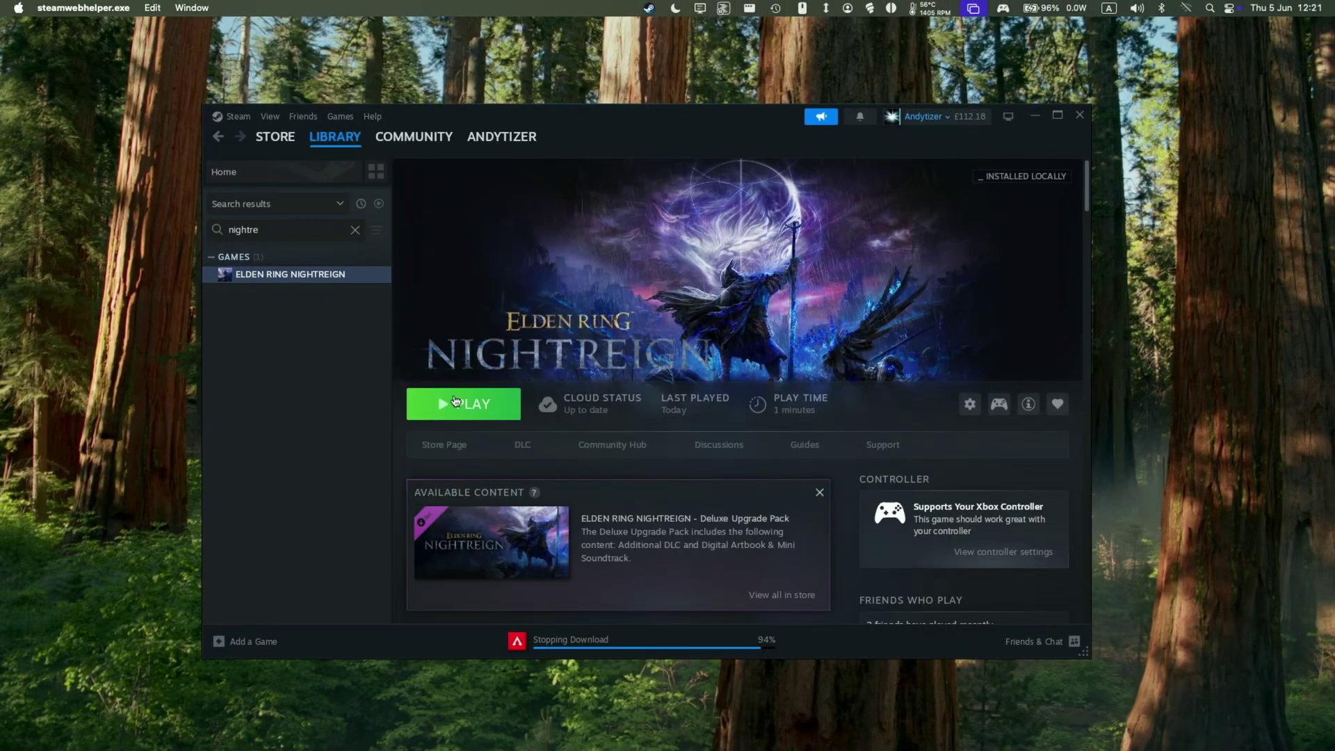
pyautogui.click(487, 411)
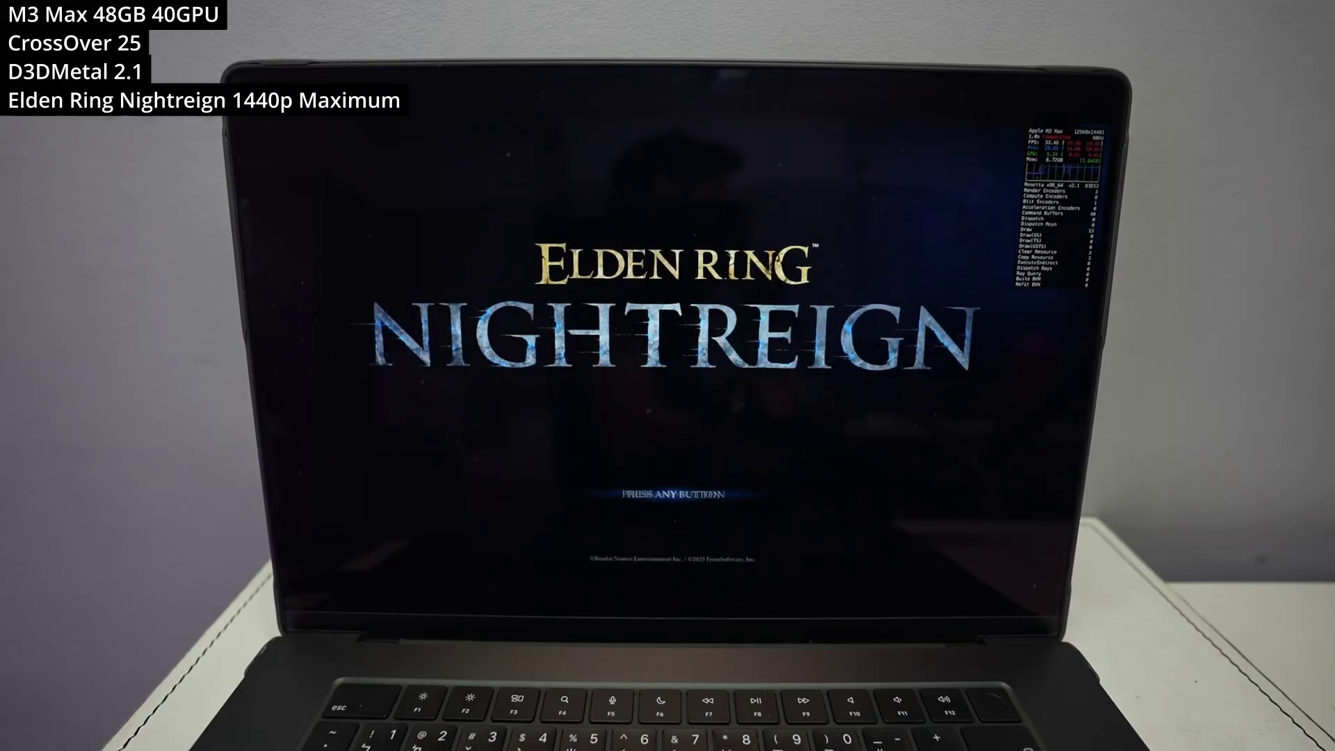
pyautogui.press('Return')
pyautogui.press('Return')
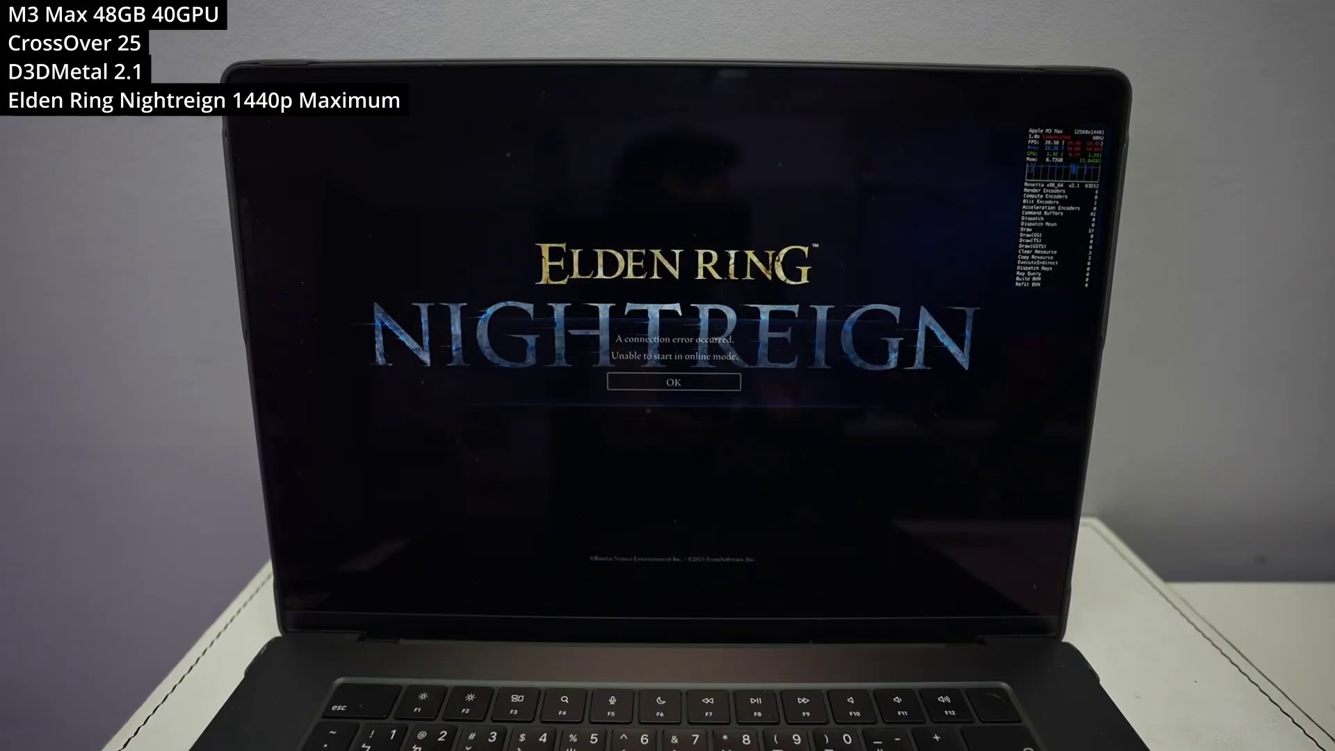
pyautogui.press('Return')
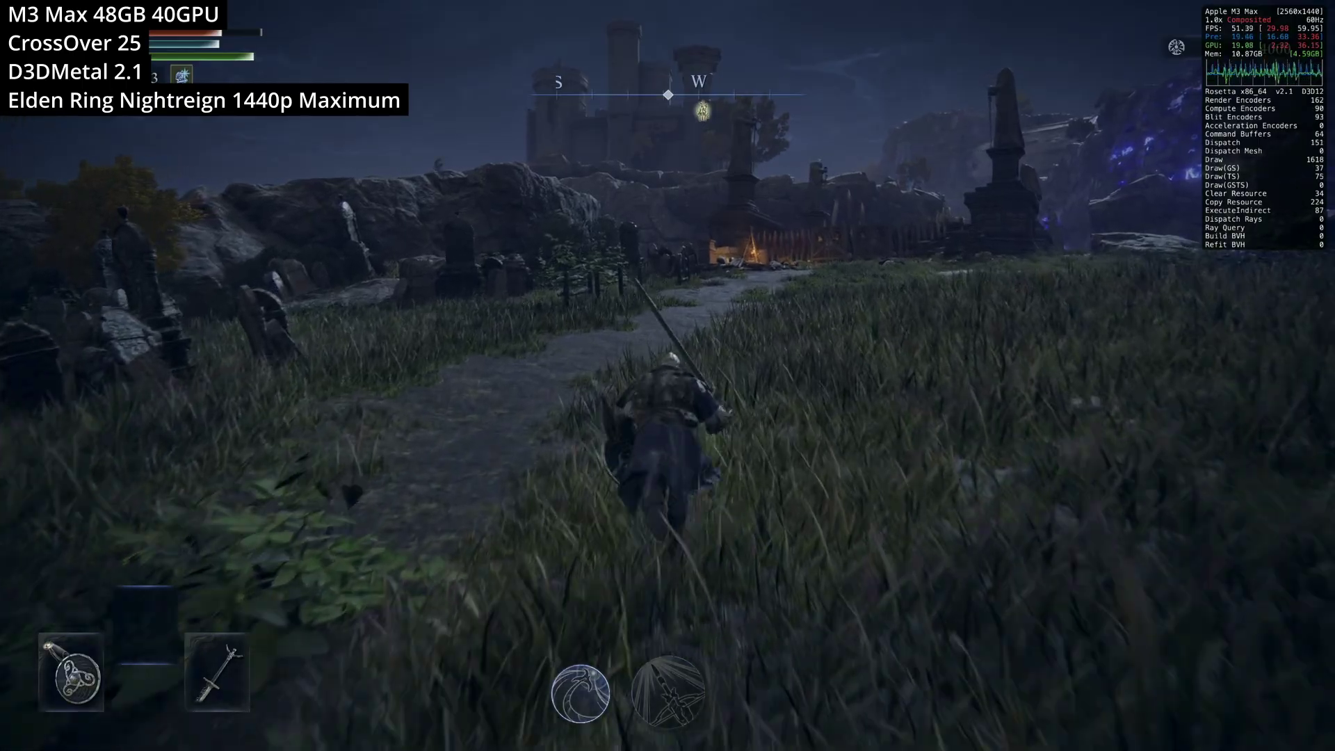
pyautogui.press('w')
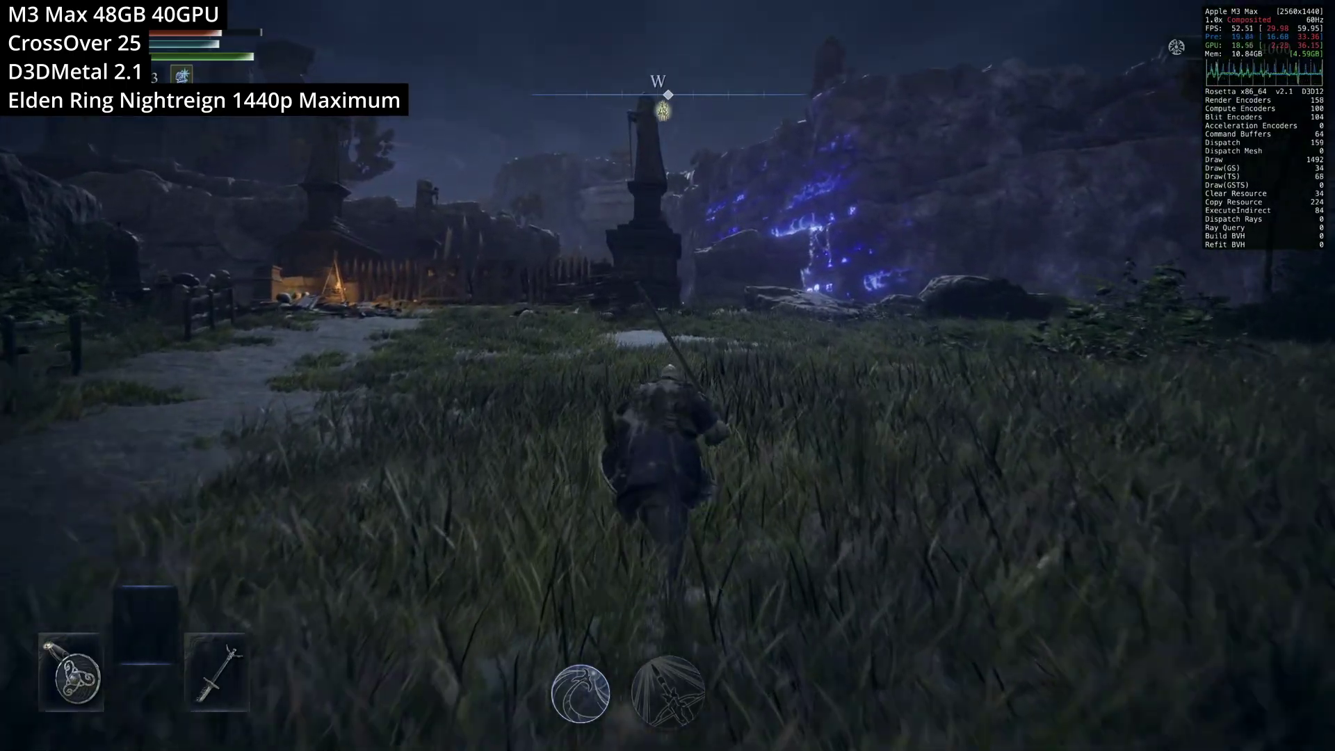
pyautogui.press('d')
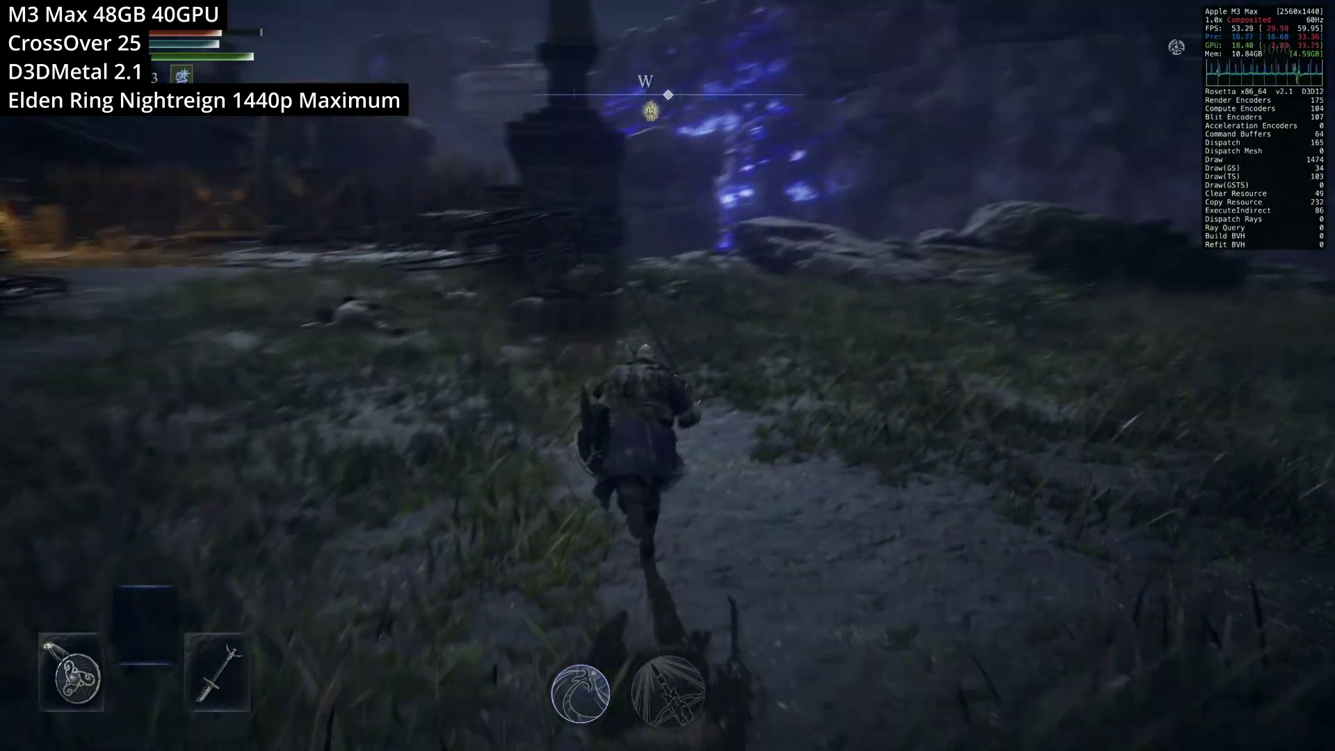
pyautogui.press('a')
pyautogui.press('w')
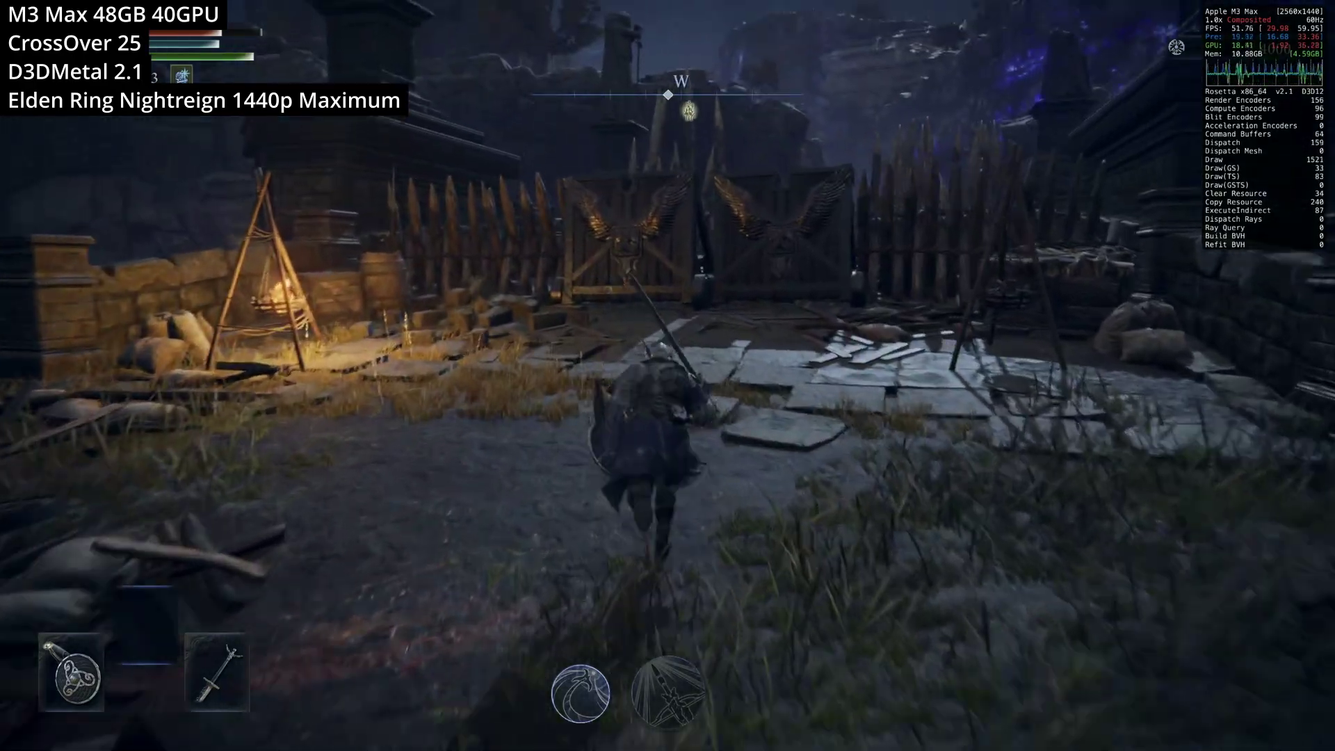
pyautogui.press('f')
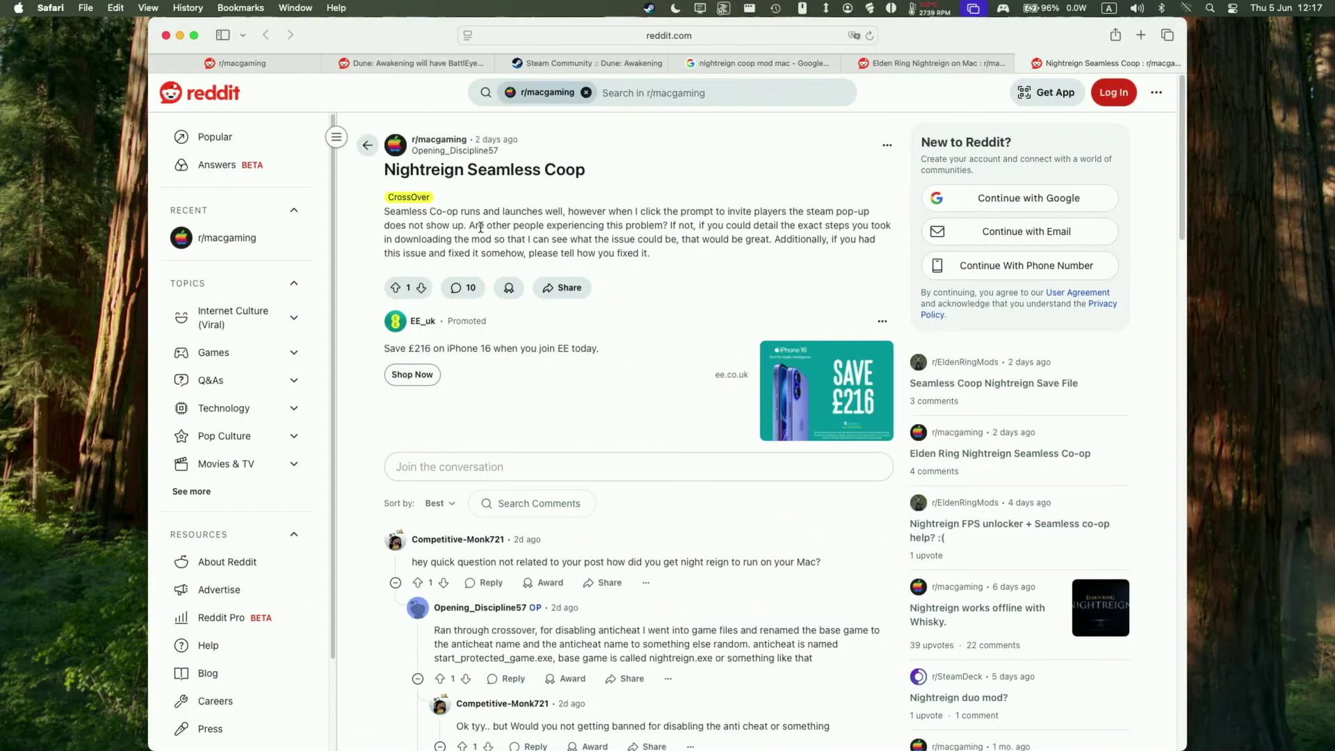
# Step: Read the comments on the r/macgaming post about Nightreign Seamless Coop in Safari
pyautogui.scroll(-5, 560, 207)
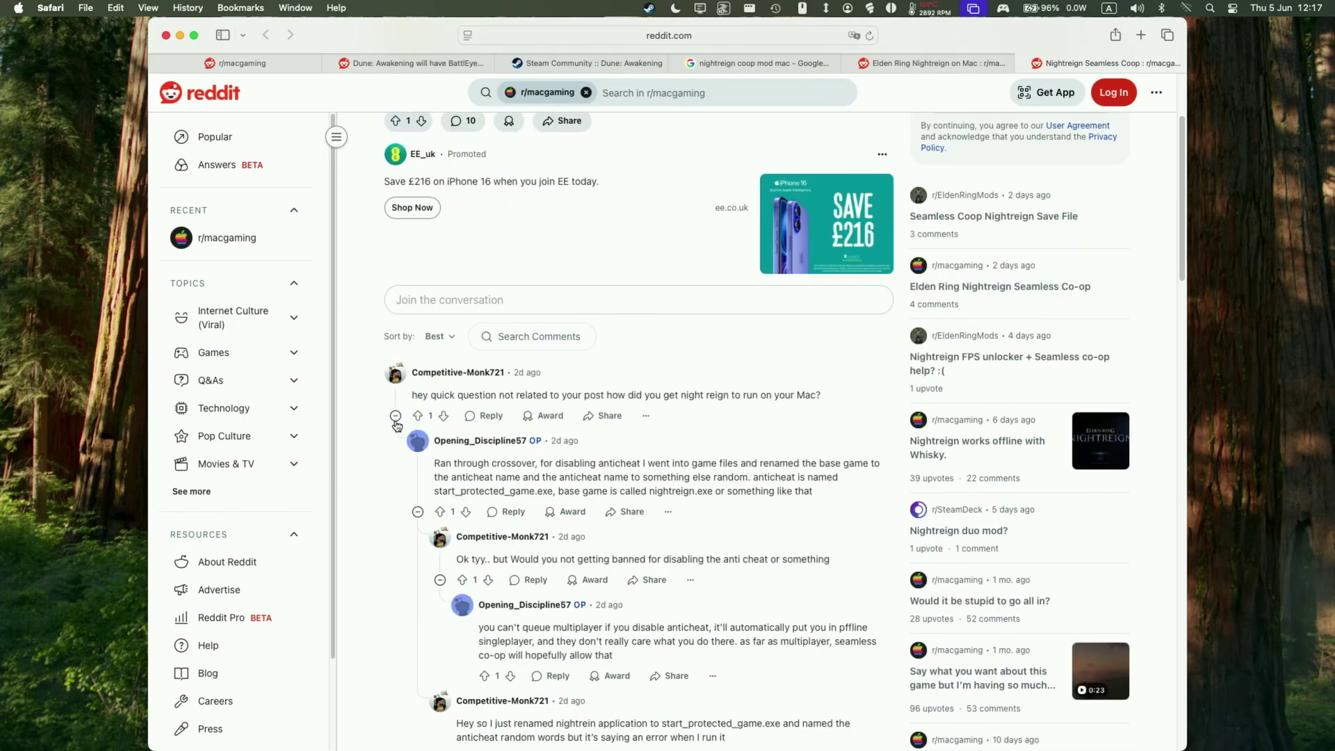
# Step: Collapse the first comment thread on the Nightreign Seamless Coop post, read the remaining replies and select the post title
pyautogui.click(395, 416)
pyautogui.scroll(-5, 390, 441)
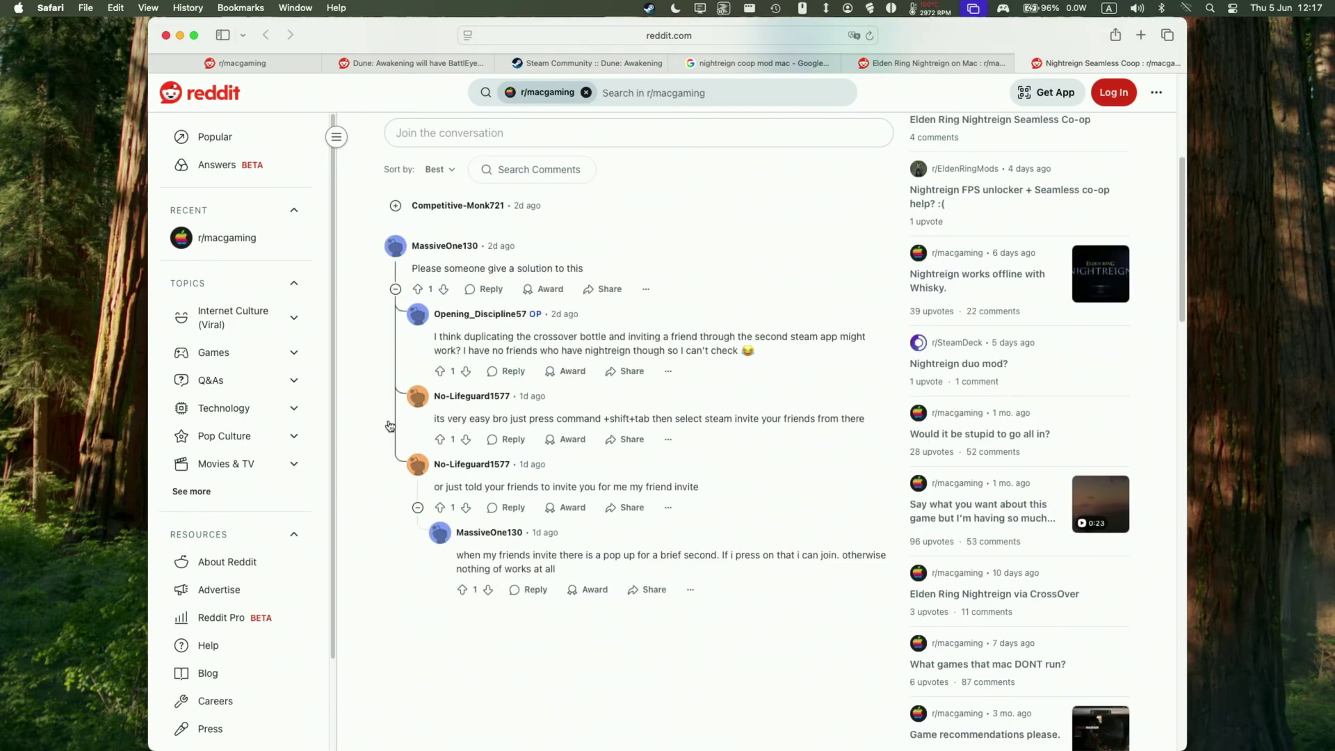
pyautogui.tripleClick(739, 331)
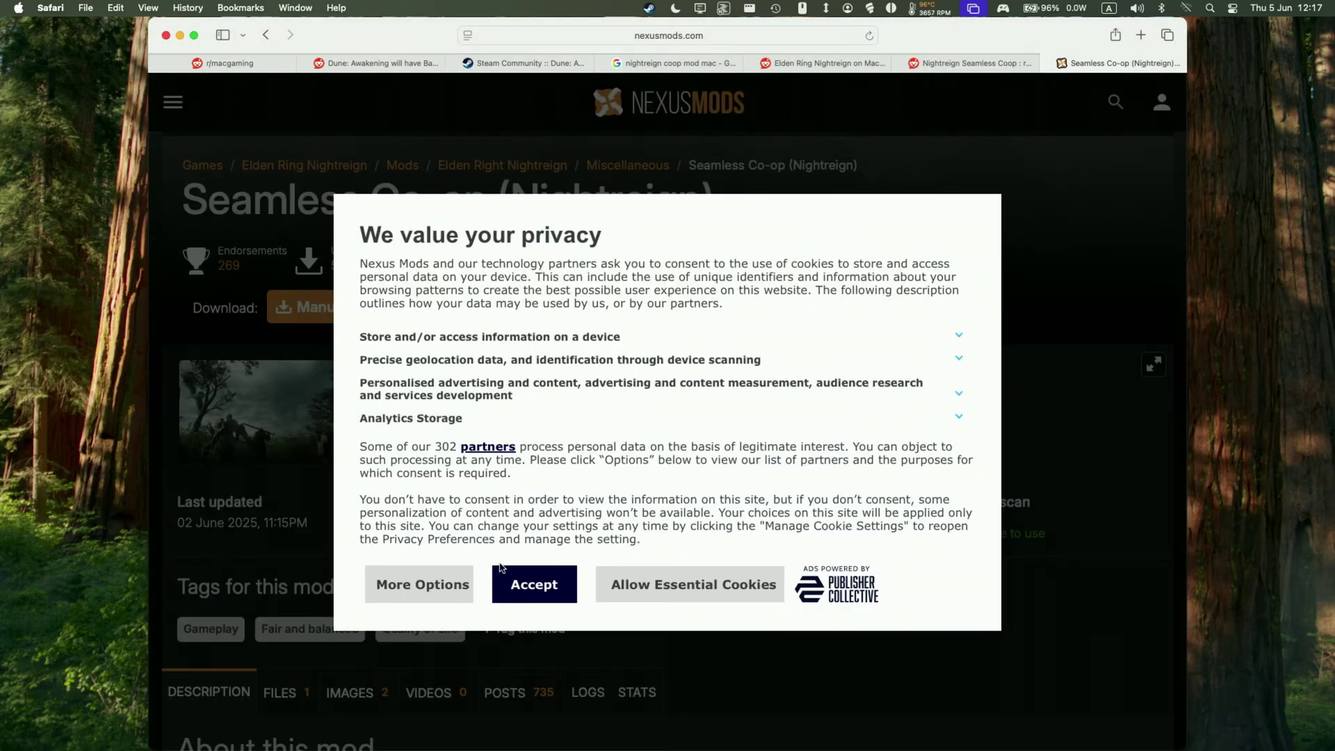
# Step: Dismiss the privacy notice on the Seamless Co-op (Nightreign) page, read the mod's description and installation instructions, and close the page
pyautogui.click(500, 568)
pyautogui.scroll(-10, 514, 528)
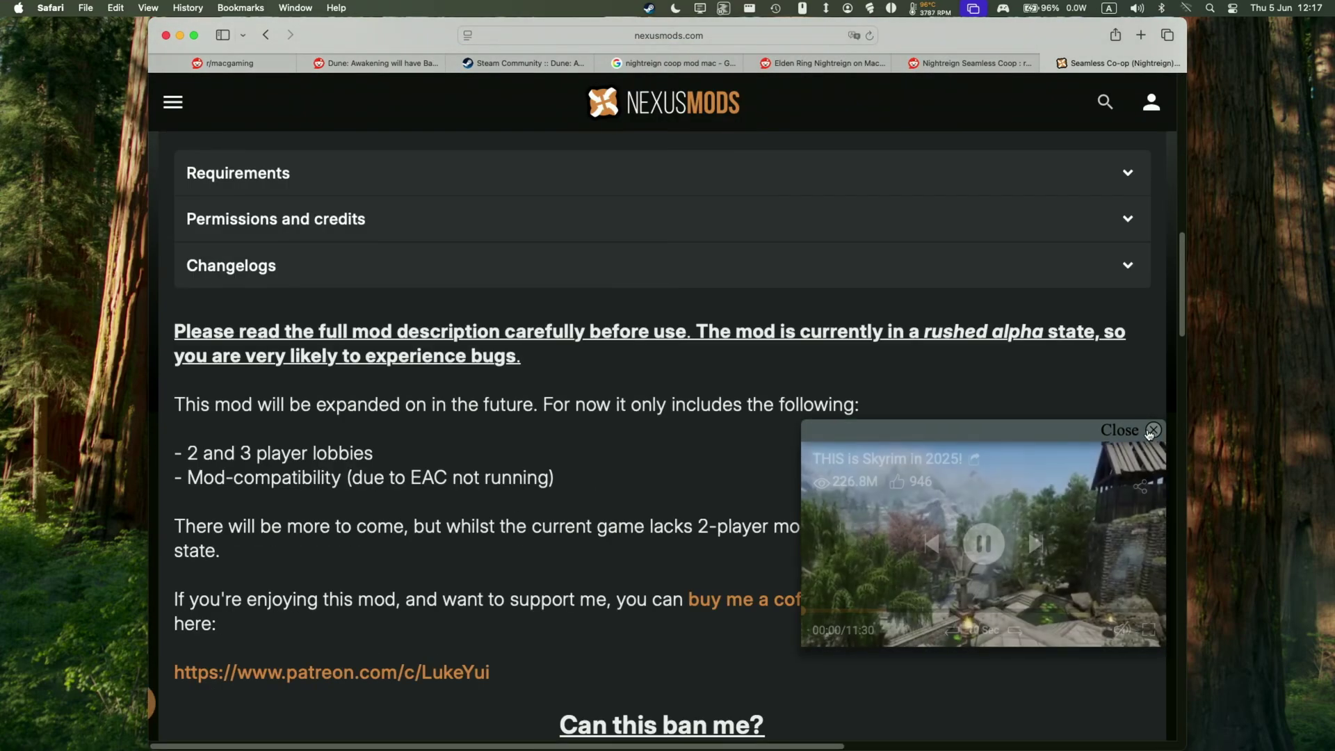
pyautogui.scroll(-5, 623, 428)
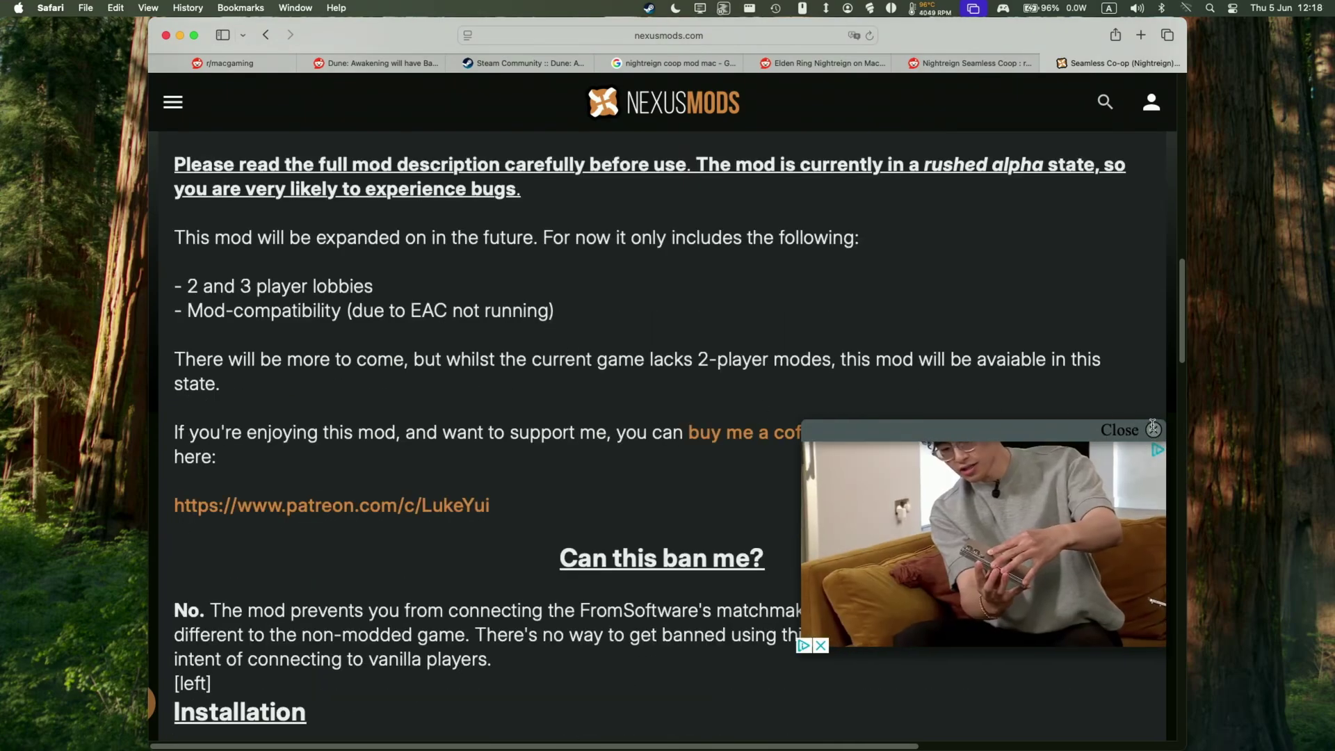
pyautogui.scroll(-3, 673, 403)
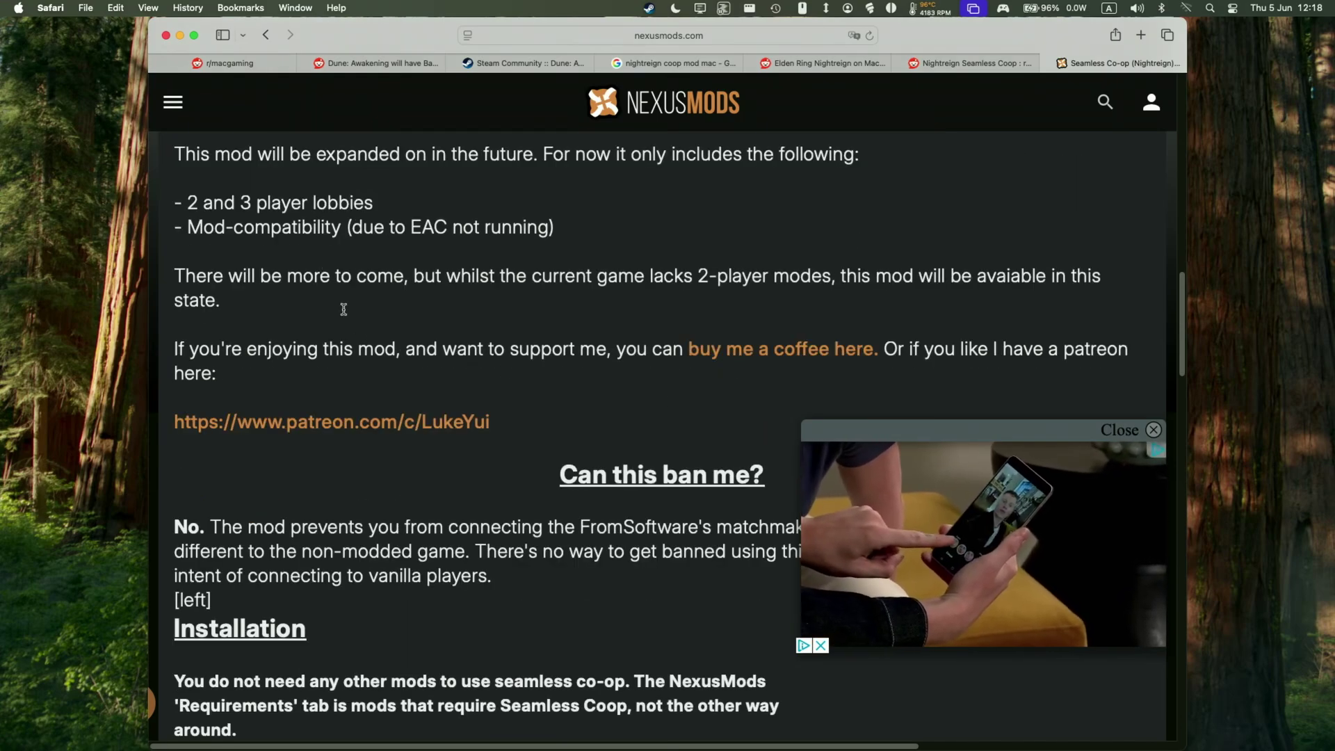
pyautogui.scroll(-5, 353, 372)
pyautogui.scroll(-20, 353, 372)
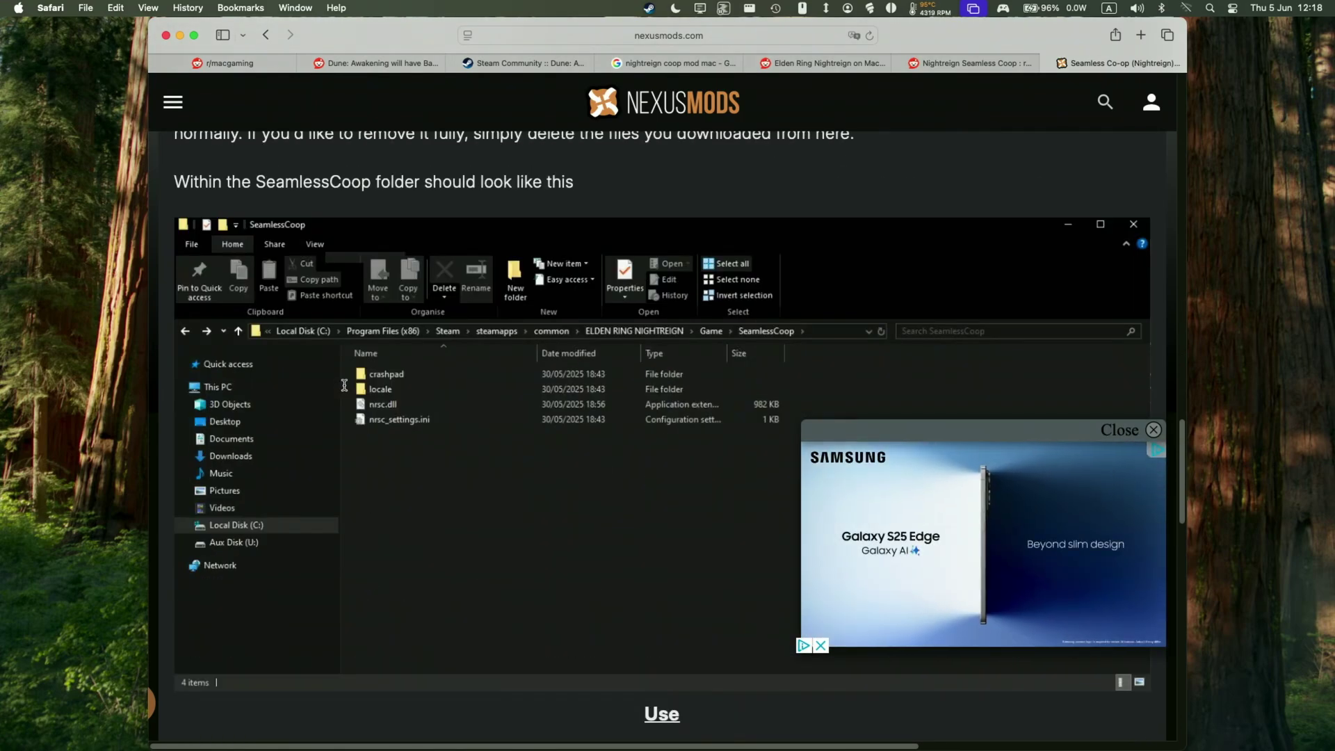
pyautogui.scroll(-10, 344, 385)
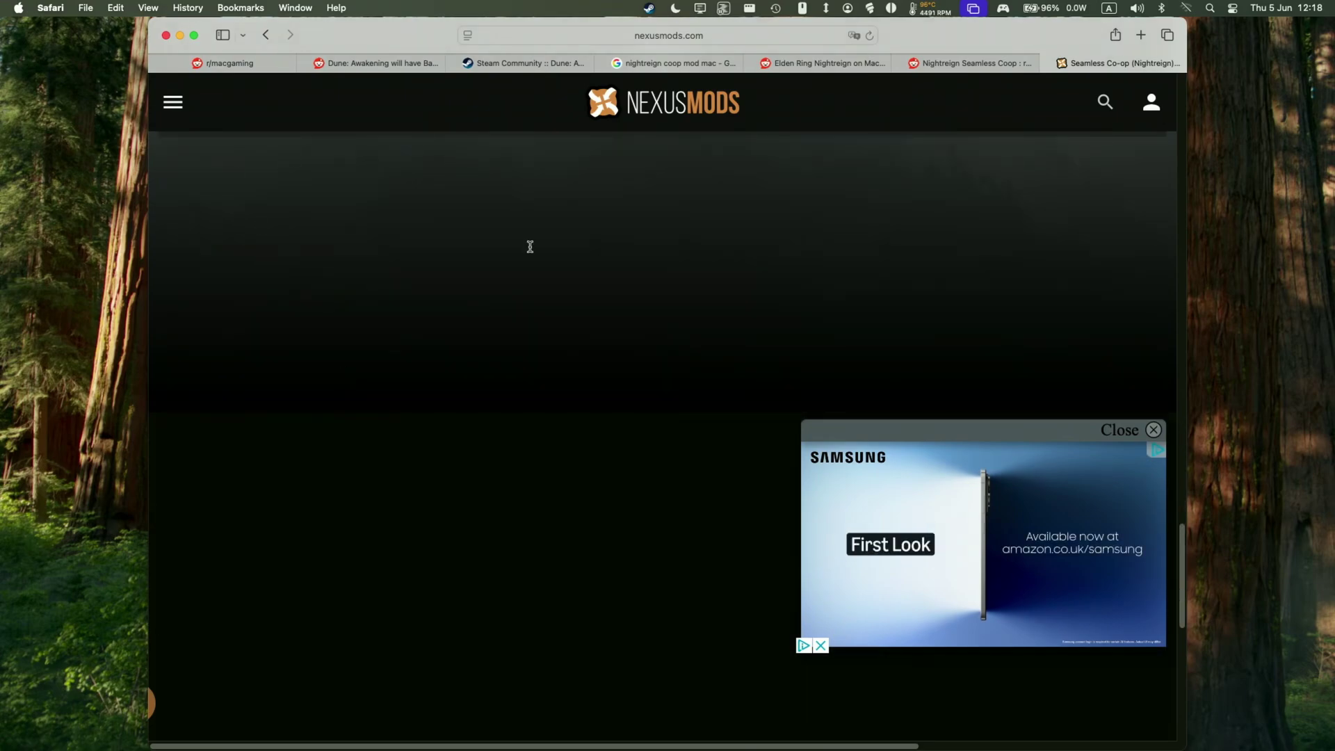
pyautogui.scroll(5, 521, 264)
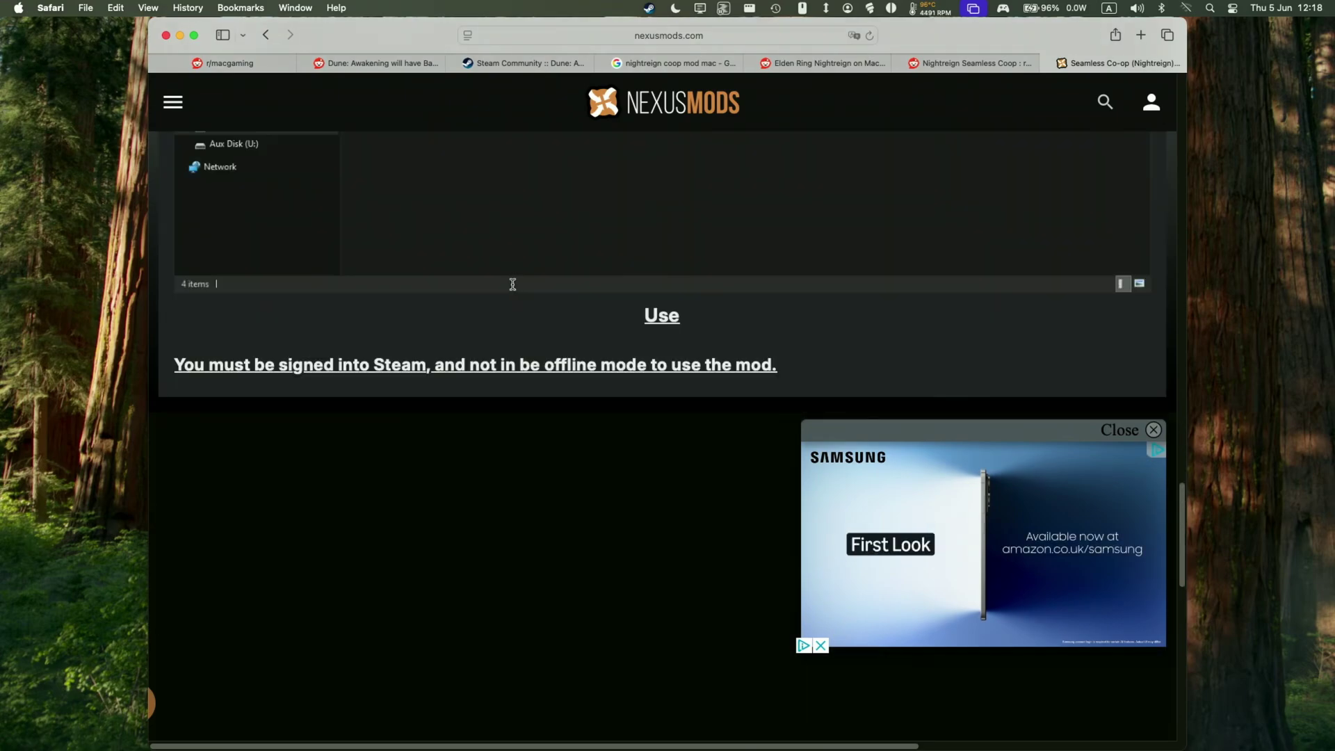
pyautogui.click(1047, 63)
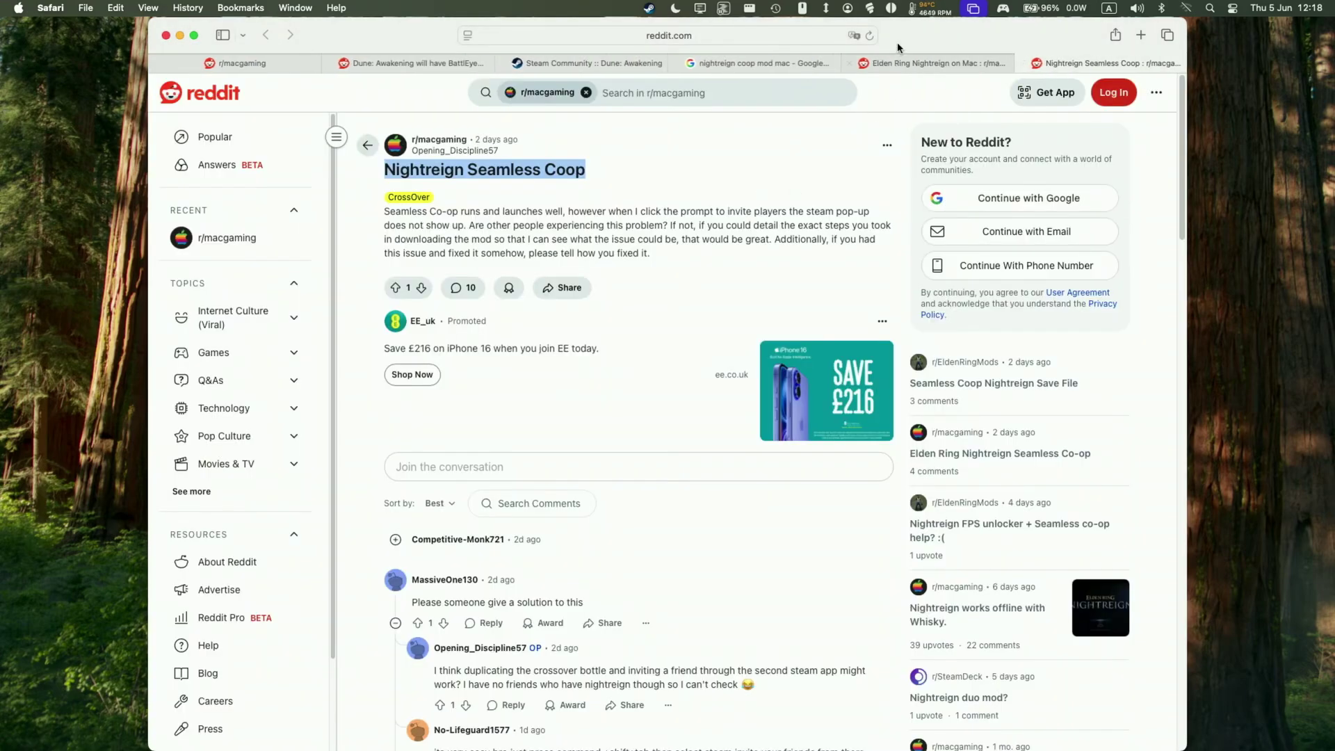
# Step: Read the comments on the Elden Ring Nightreign on Mac post
pyautogui.click(904, 63)
pyautogui.scroll(-5, 732, 192)
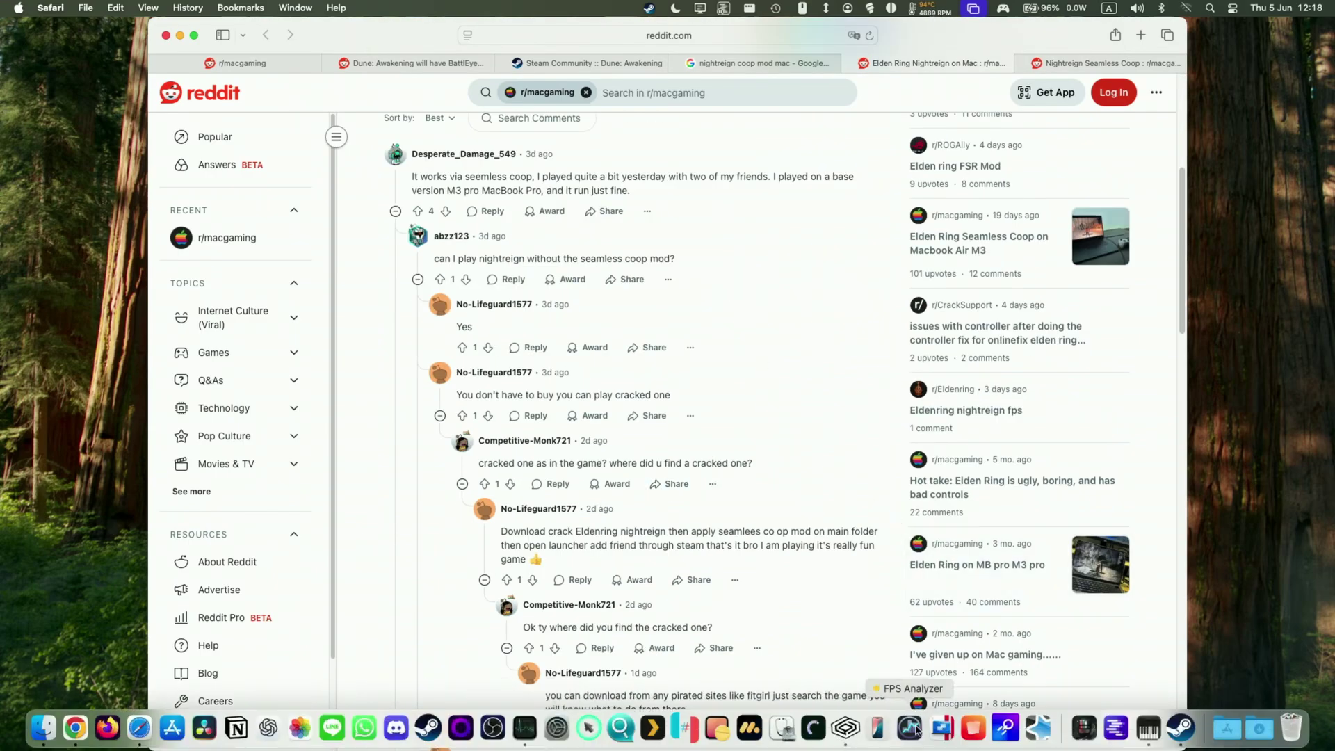
# Step: Switch to Steam and view the ELDEN RING NIGHTREIGN download progress in an enlarged window
pyautogui.click(1192, 734)
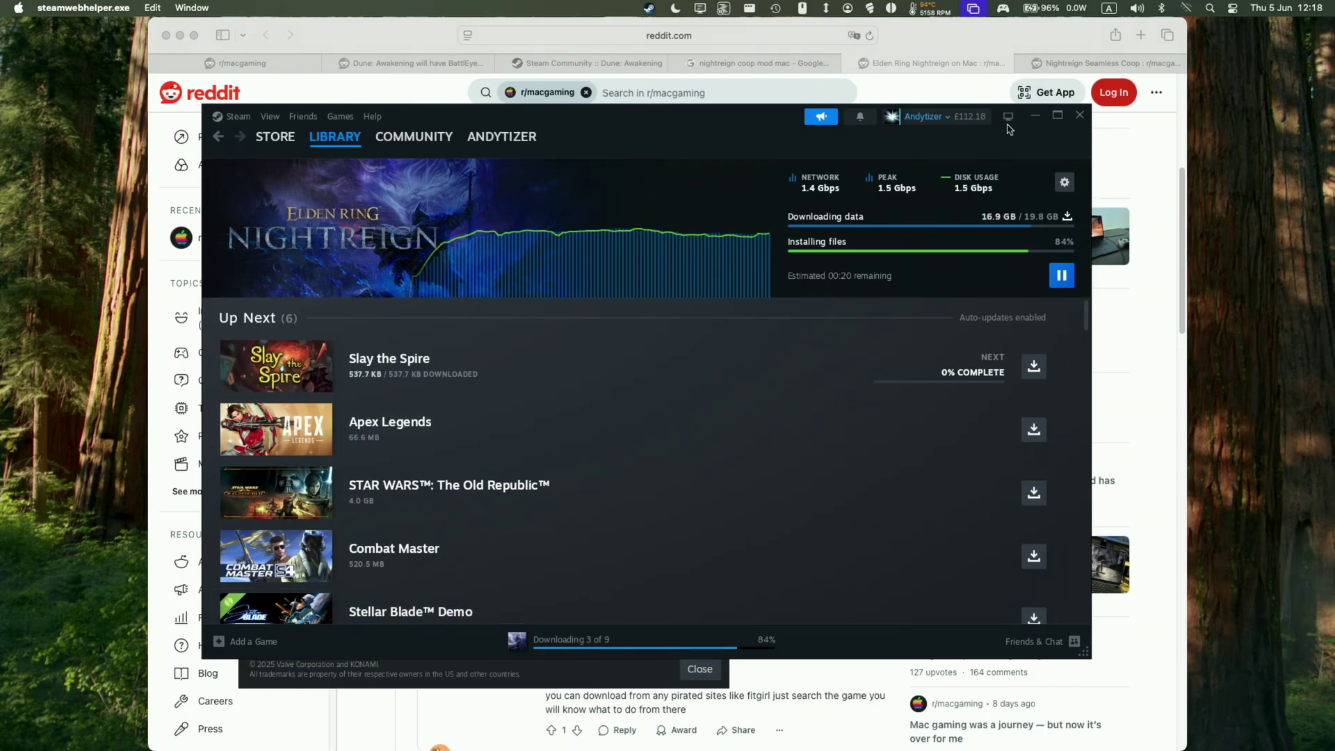
pyautogui.doubleClick(1036, 125)
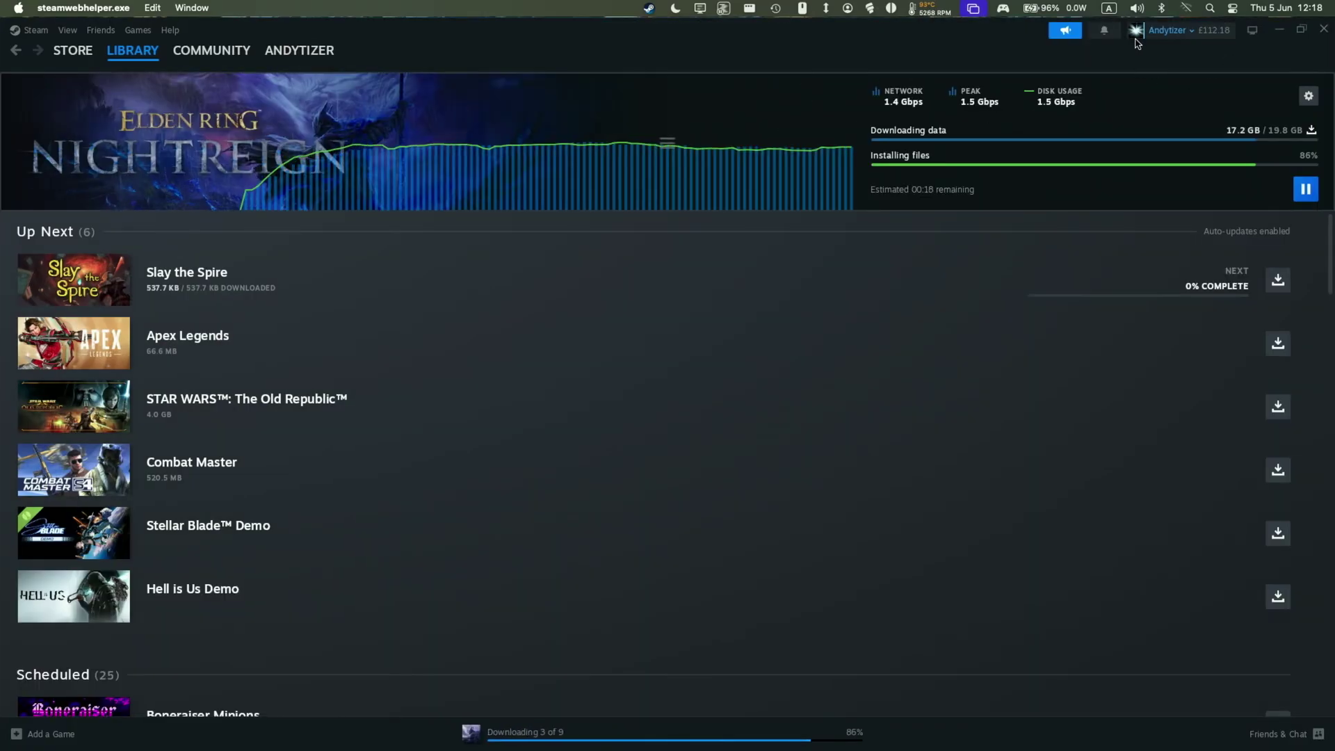
pyautogui.doubleClick(953, 41)
pyautogui.click(694, 71)
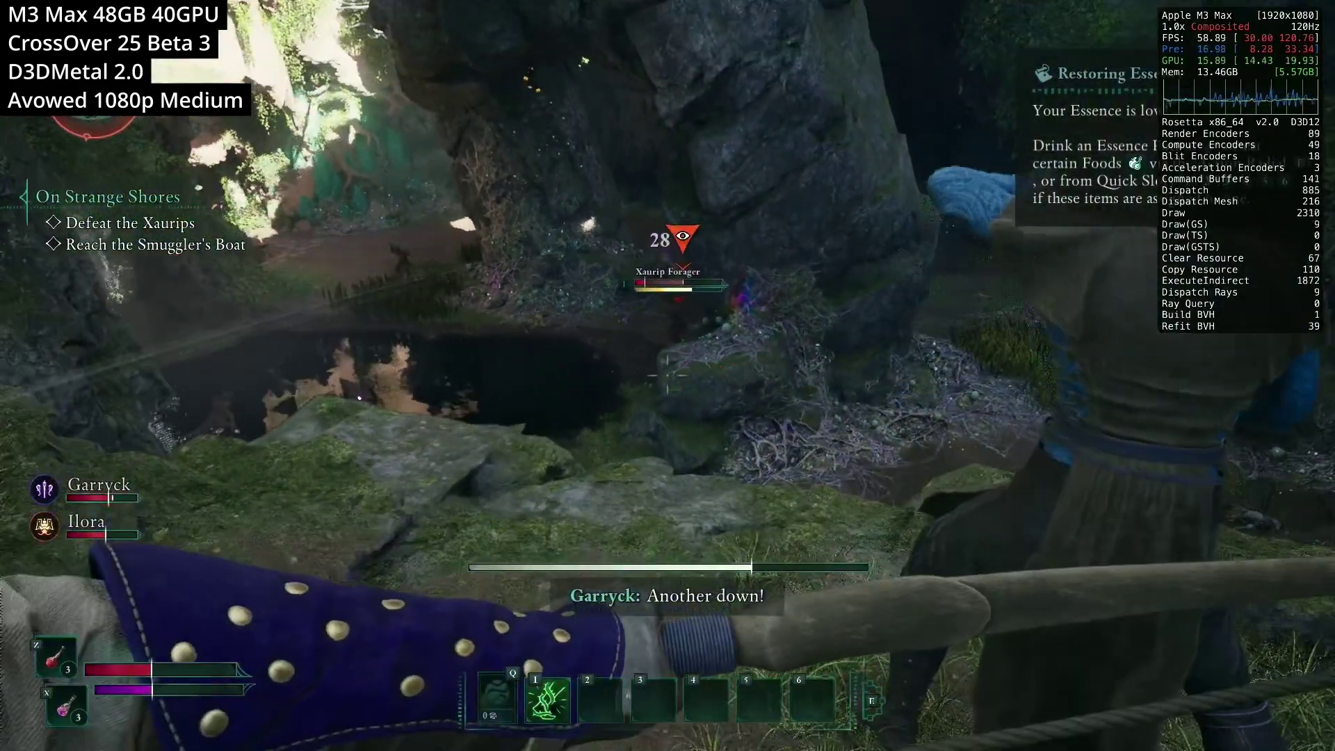
pyautogui.click(668, 376)
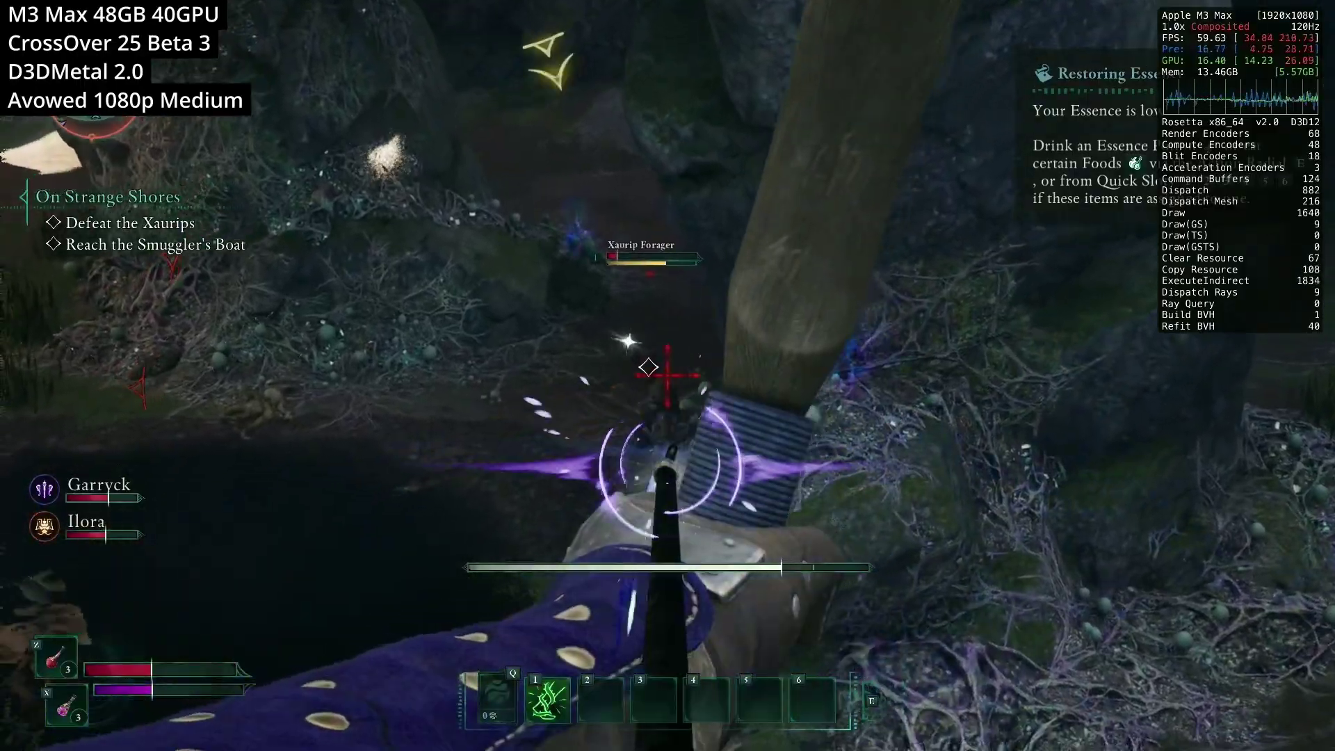
pyautogui.click(668, 376)
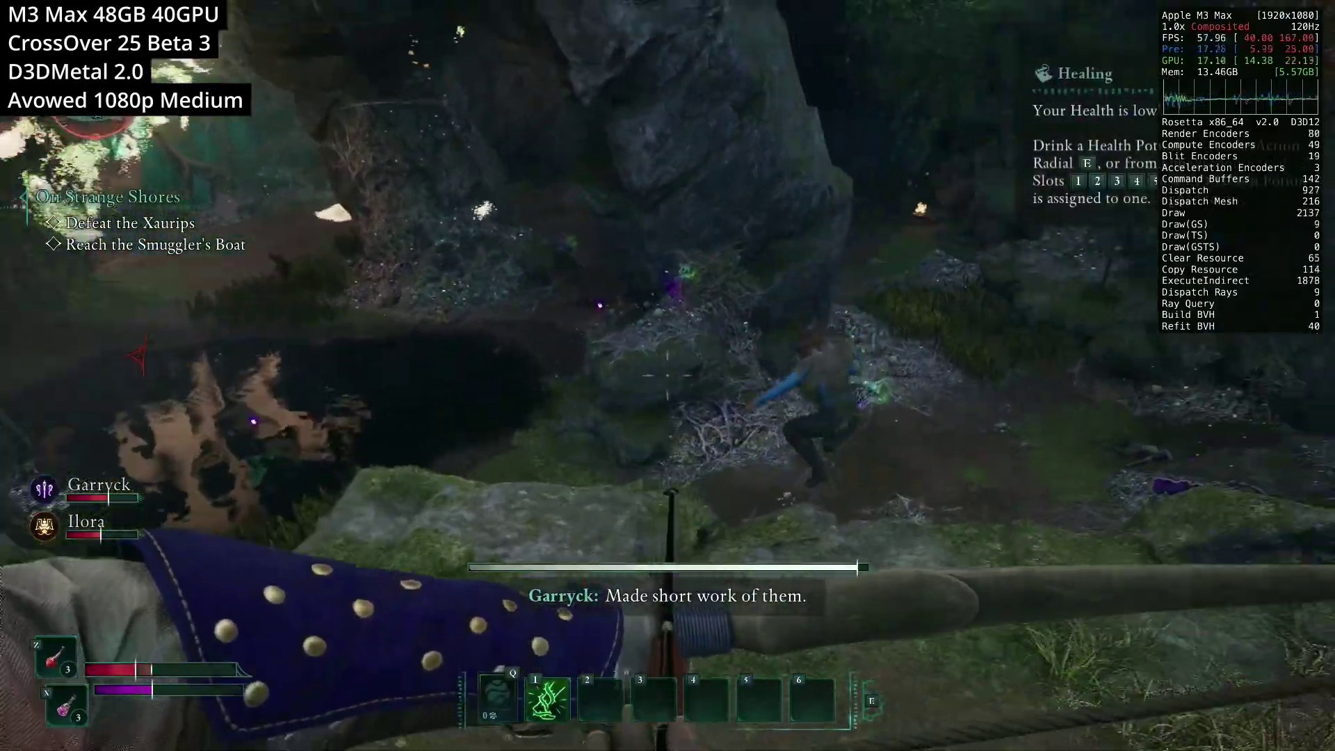
pyautogui.press('z')
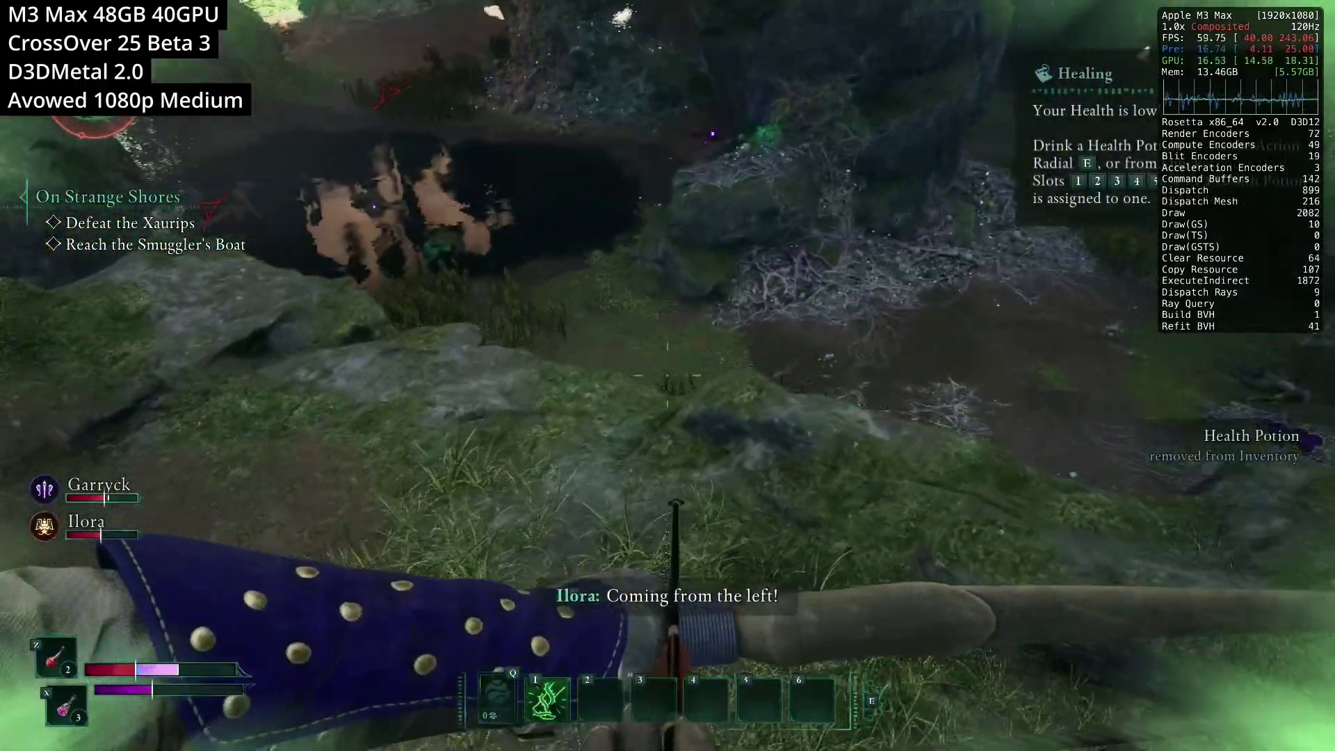